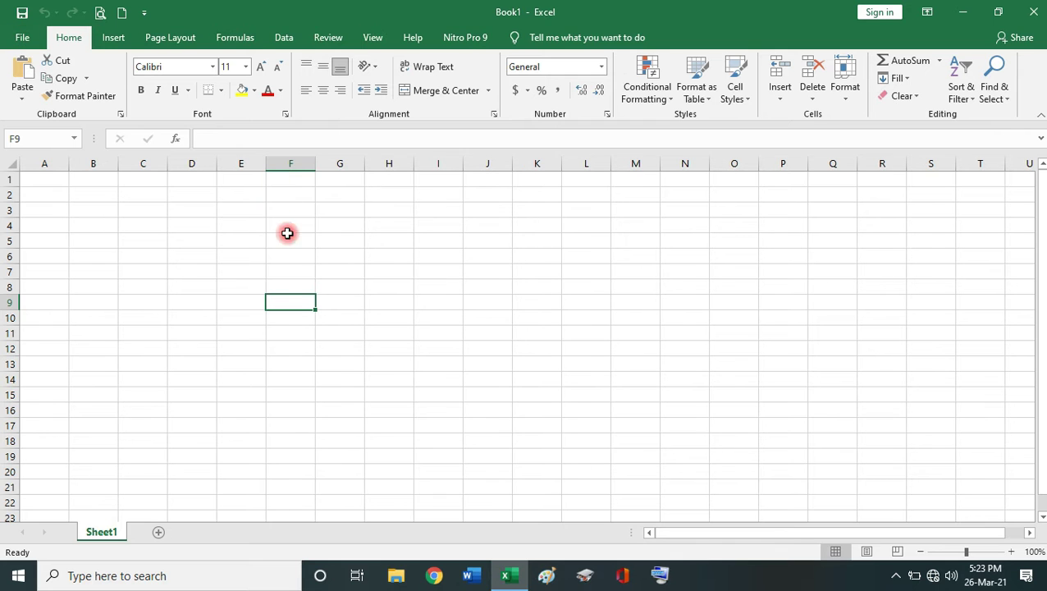
Step: Enter the text "AKU SUKA BELAJAR KOMPUTER" in cell F9 of the blank sheet
{"action": "left_click", "coordinate": [21, 38]}
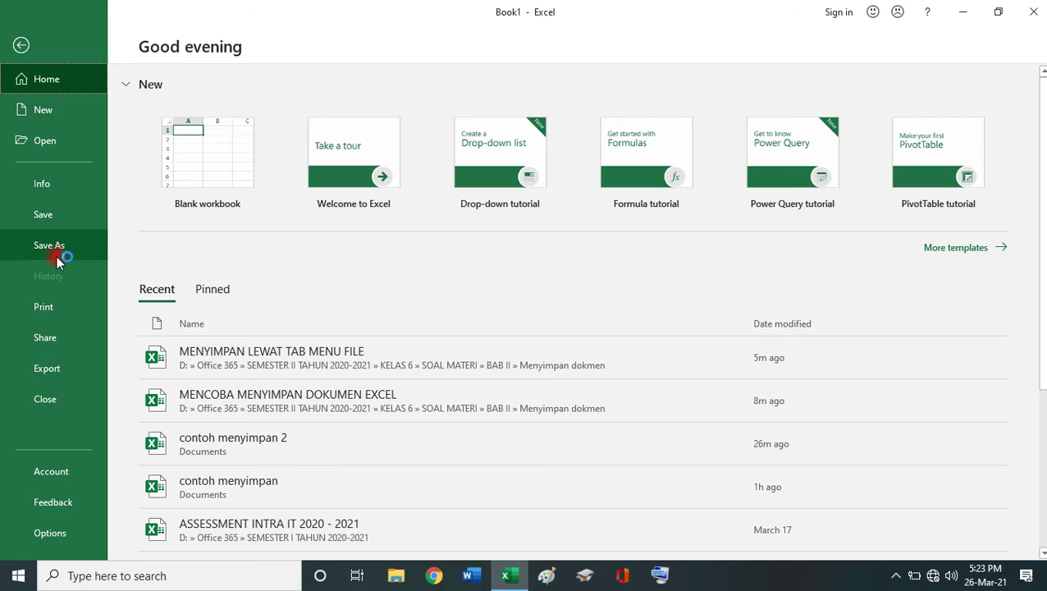
{"action": "left_click", "coordinate": [21, 45]}
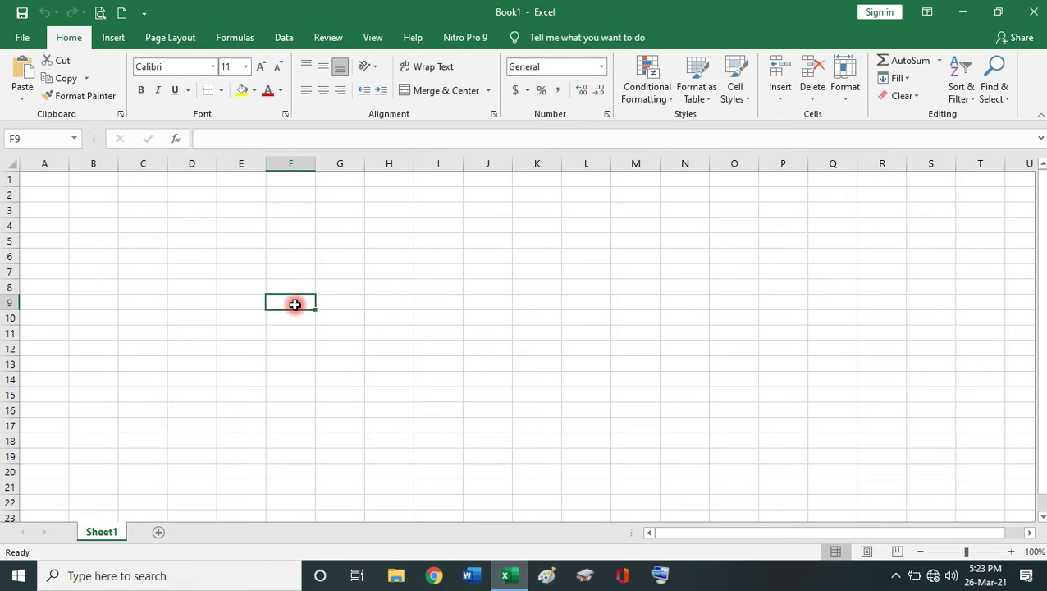
{"action": "type", "text": "AKU"}
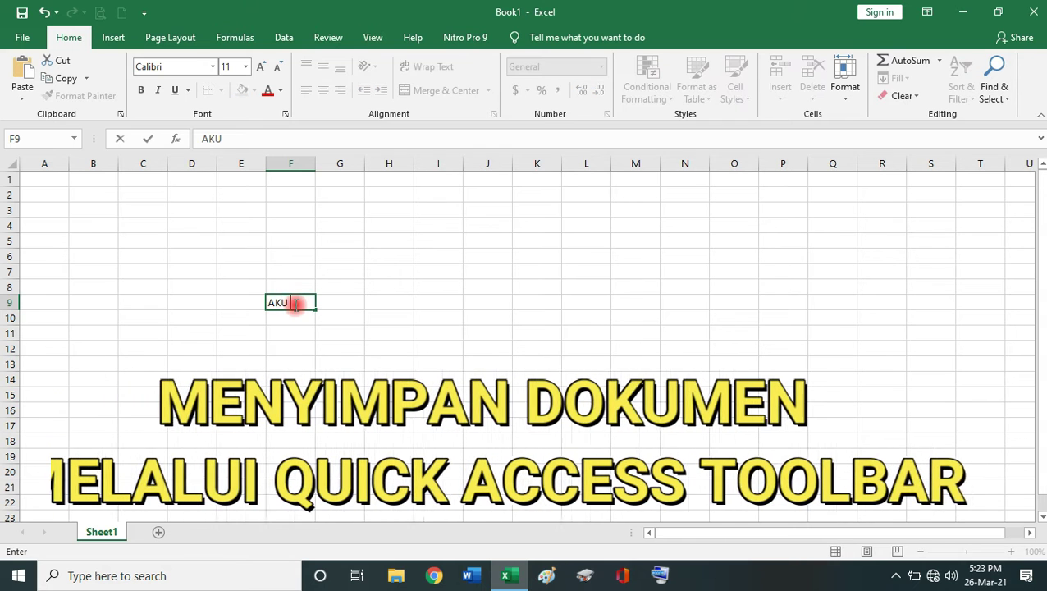
{"action": "type", "text": " SUKA BELAJAR"}
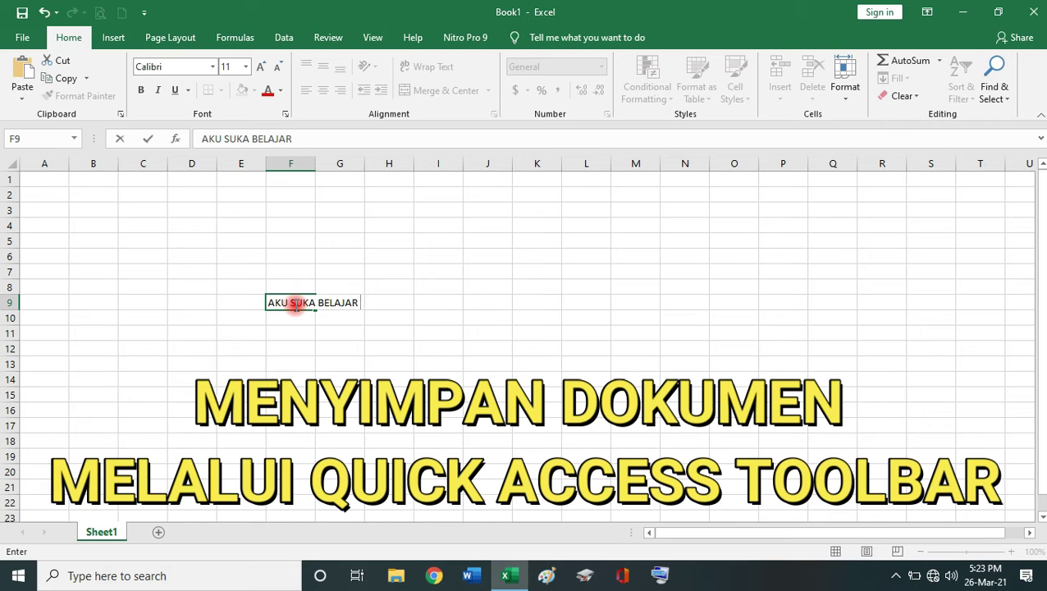
{"action": "type", "text": " KOMPUTE"}
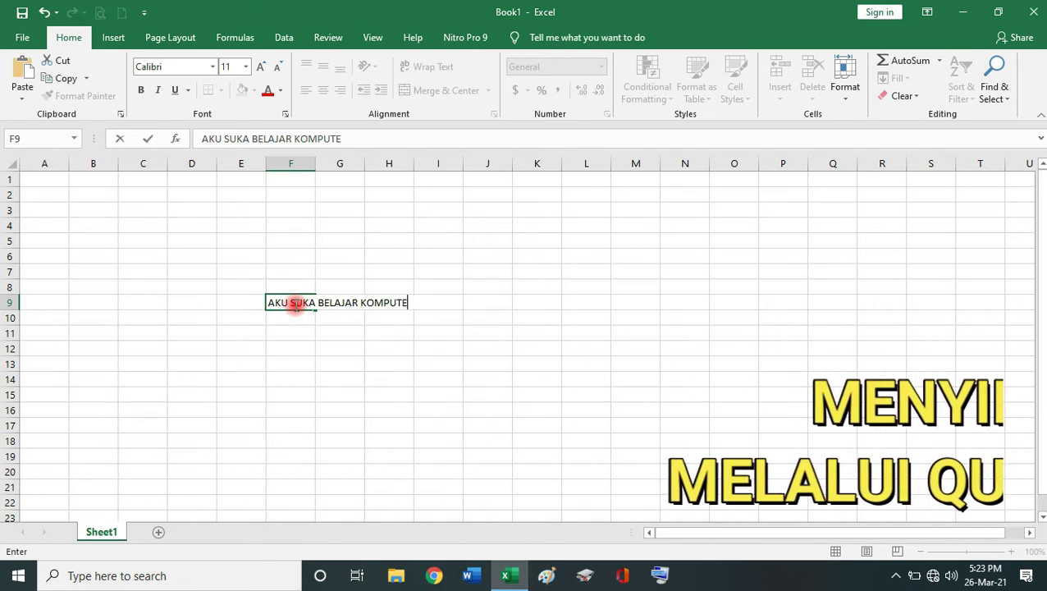
{"action": "type", "text": "R"}
{"action": "key", "text": "Return"}
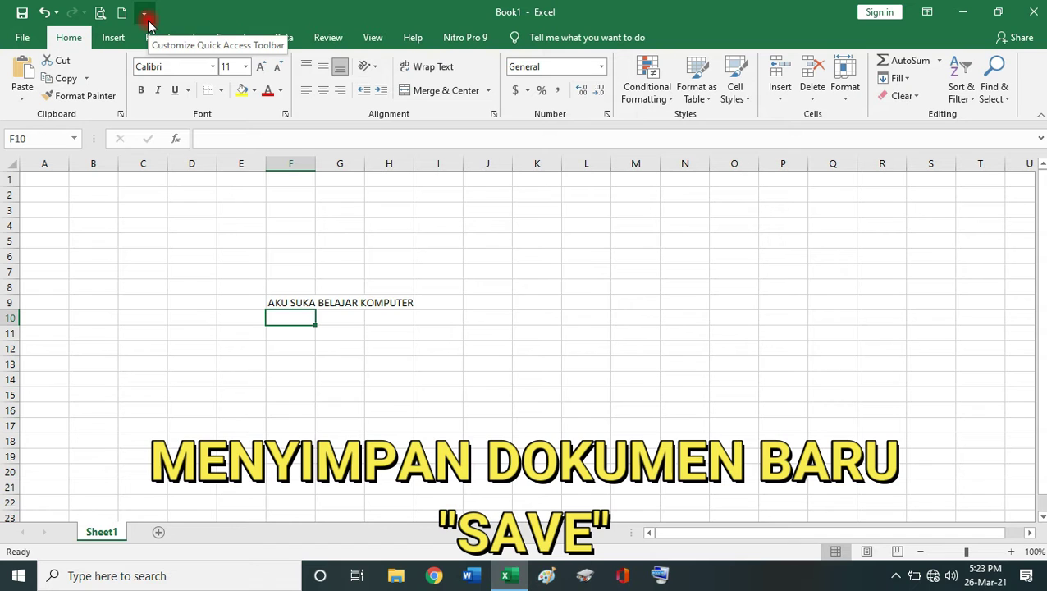
Step: Start saving the new workbook and browse to the SEMESTER II TAHUN 2020-2021 folder inside Office 365 on Local Disk (D:)
{"action": "left_click", "coordinate": [22, 13]}
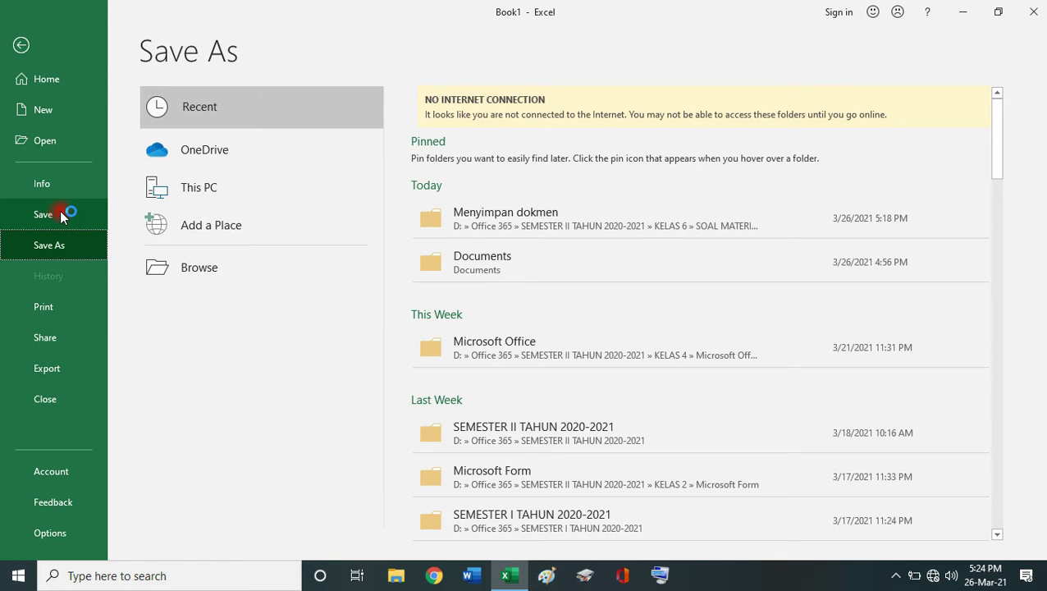
{"action": "left_click", "coordinate": [58, 211]}
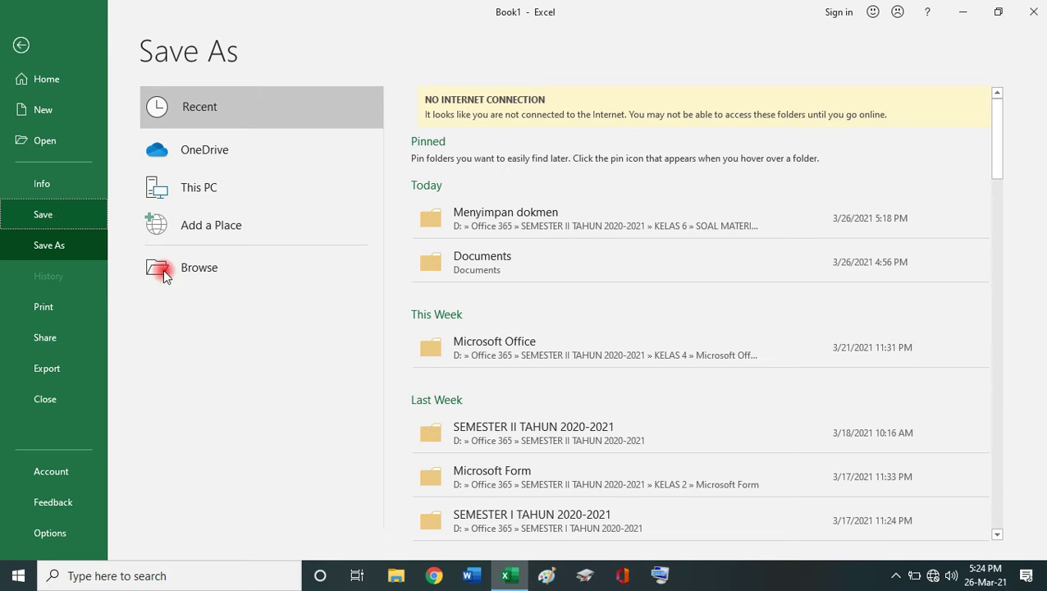
{"action": "left_click", "coordinate": [198, 271]}
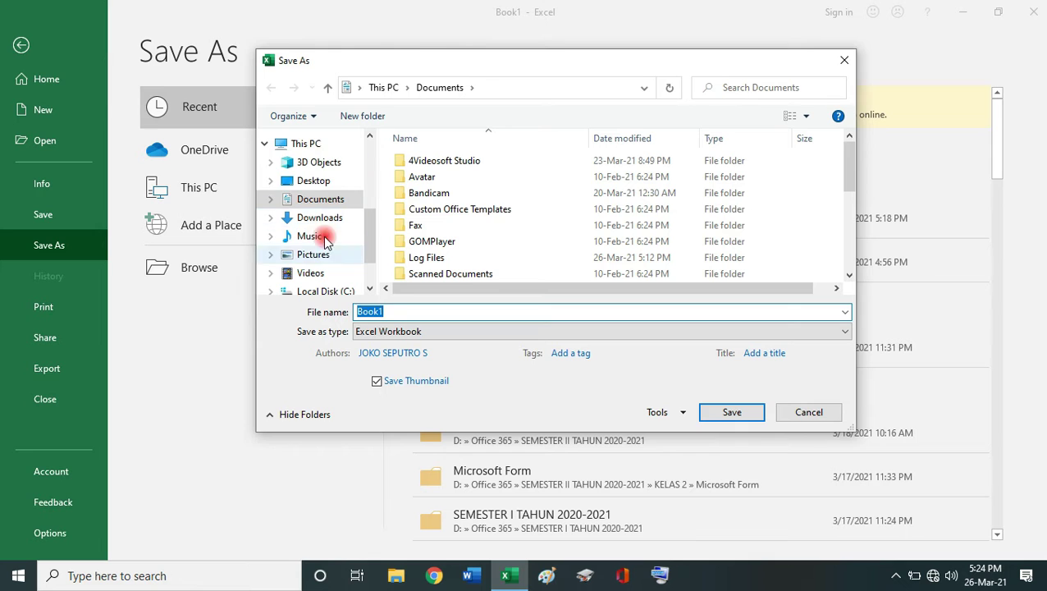
{"action": "scroll", "coordinate": [340, 246], "scroll_direction": "down", "scroll_amount": 1}
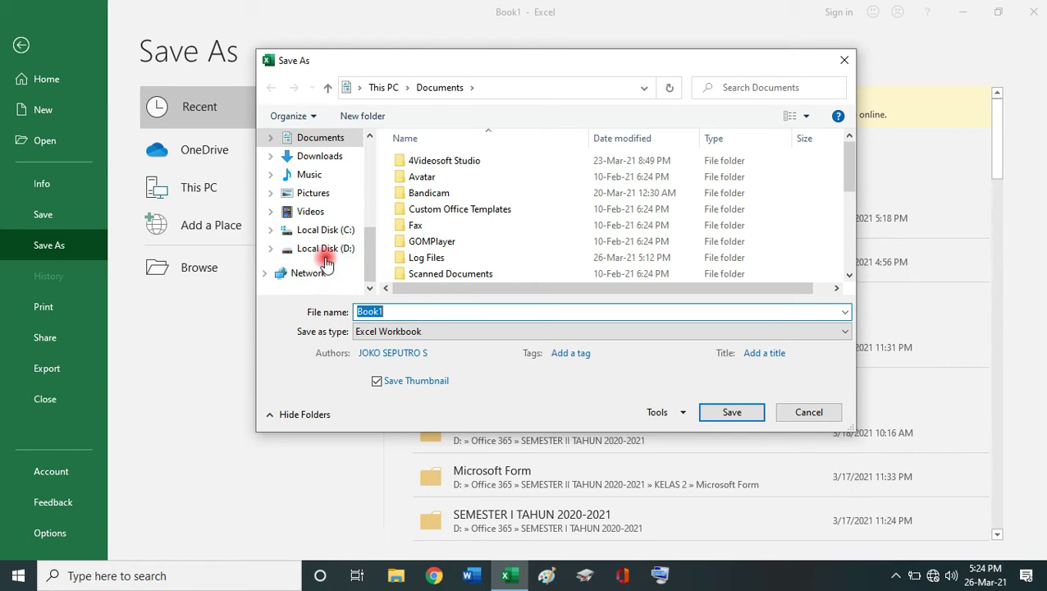
{"action": "left_click", "coordinate": [328, 248]}
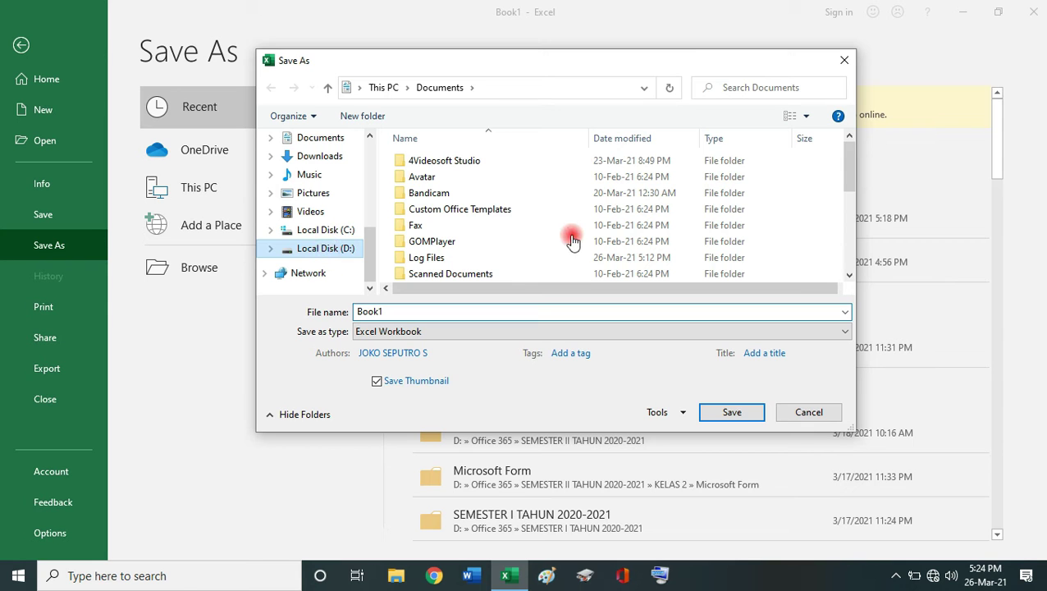
{"action": "left_click_drag", "start_coordinate": [847, 169], "coordinate": [862, 255]}
{"action": "left_click", "coordinate": [498, 208]}
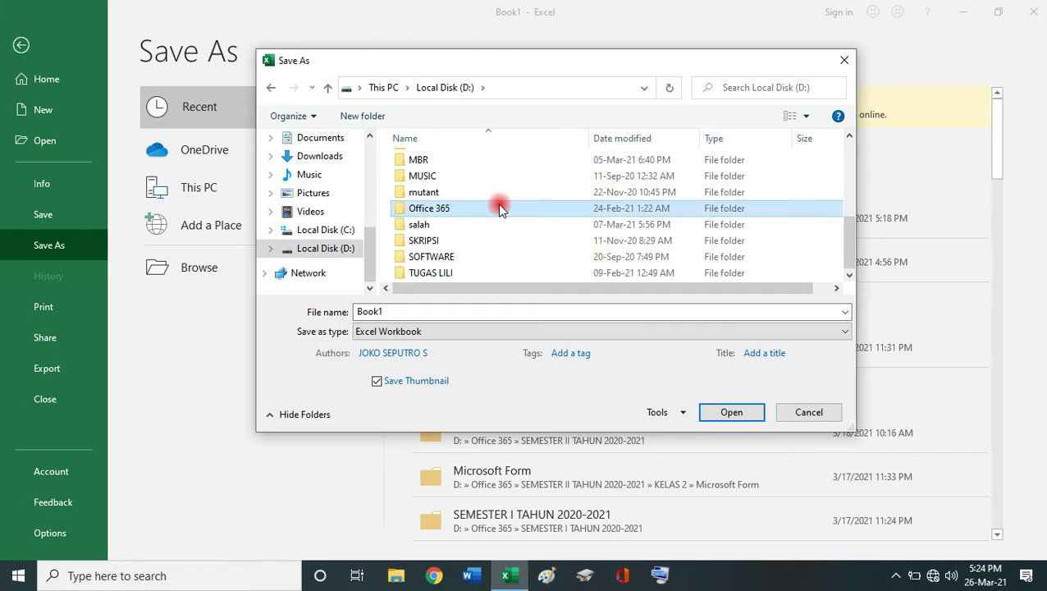
{"action": "double_click", "coordinate": [498, 208]}
{"action": "left_click", "coordinate": [503, 209]}
{"action": "double_click", "coordinate": [503, 209]}
{"action": "scroll", "coordinate": [484, 217], "scroll_direction": "down", "scroll_amount": 3}
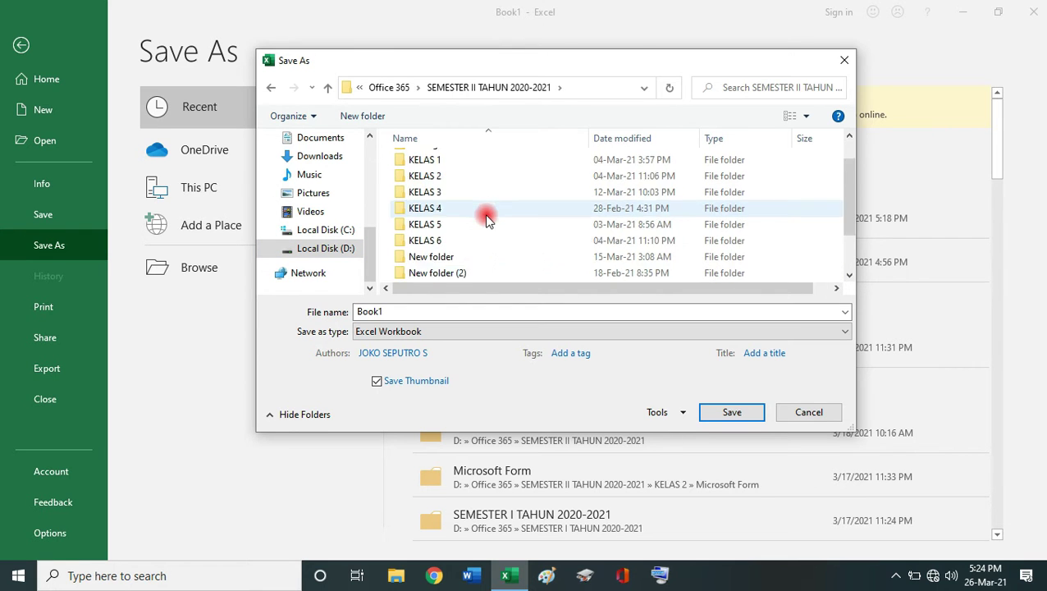
Step: Choose the subfolder KELAS 6 > SOAL MATERI > BAB II > Menyimpan dokmen as the save location
{"action": "left_click", "coordinate": [469, 195]}
{"action": "double_click", "coordinate": [470, 196]}
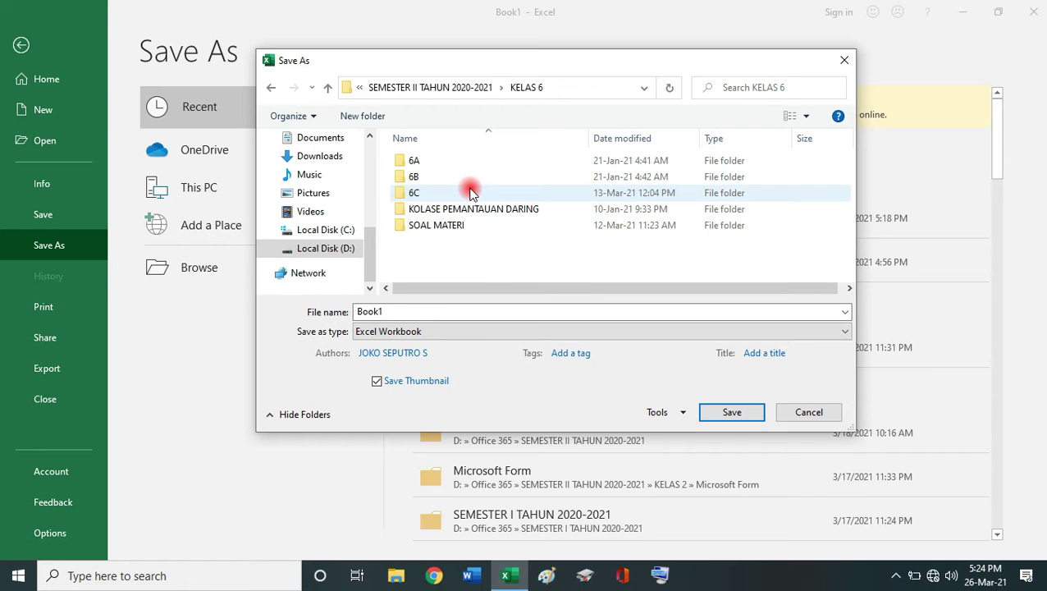
{"action": "left_click", "coordinate": [463, 222]}
{"action": "double_click", "coordinate": [463, 222]}
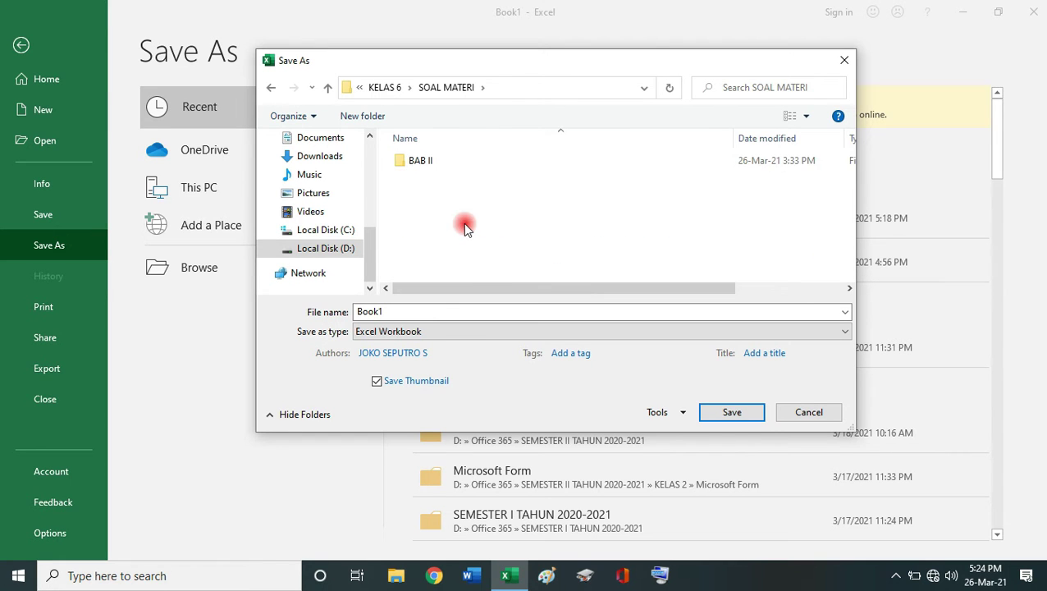
{"action": "left_click", "coordinate": [423, 161]}
{"action": "double_click", "coordinate": [424, 161]}
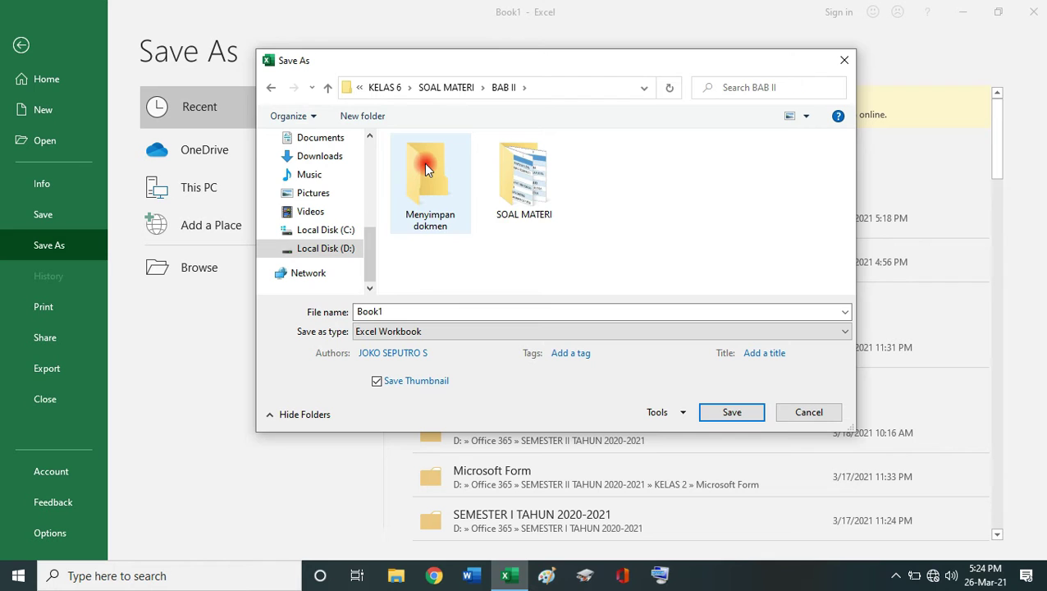
{"action": "left_click", "coordinate": [432, 191]}
{"action": "double_click", "coordinate": [432, 192]}
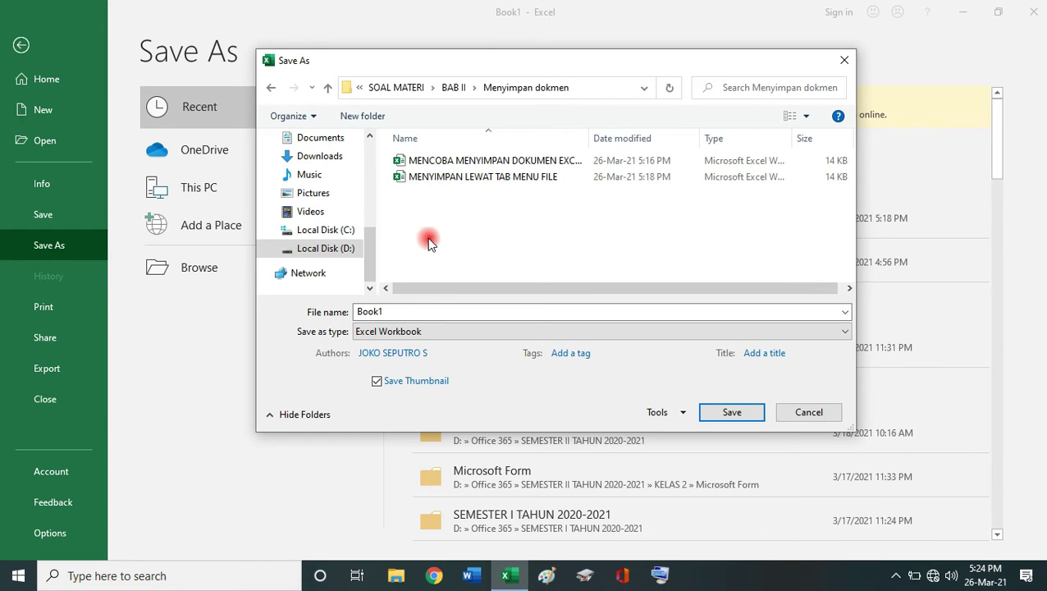
Step: Name the file "MENYIMPAN LEWAT QUICK ACCESS TOOLBAR" and save it as an Excel Workbook
{"action": "double_click", "coordinate": [400, 311]}
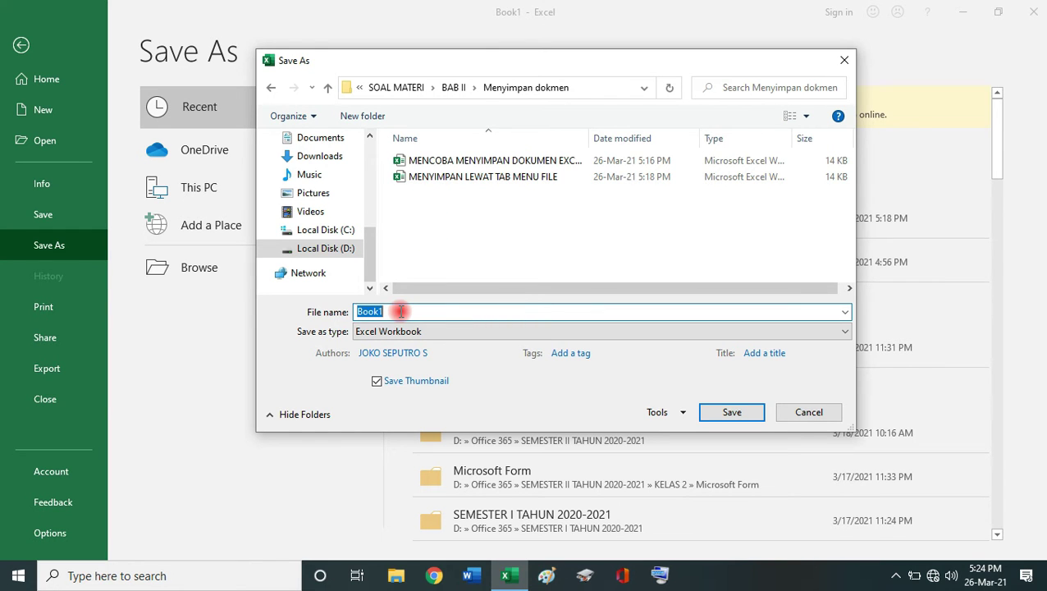
{"action": "type", "text": "MENY"}
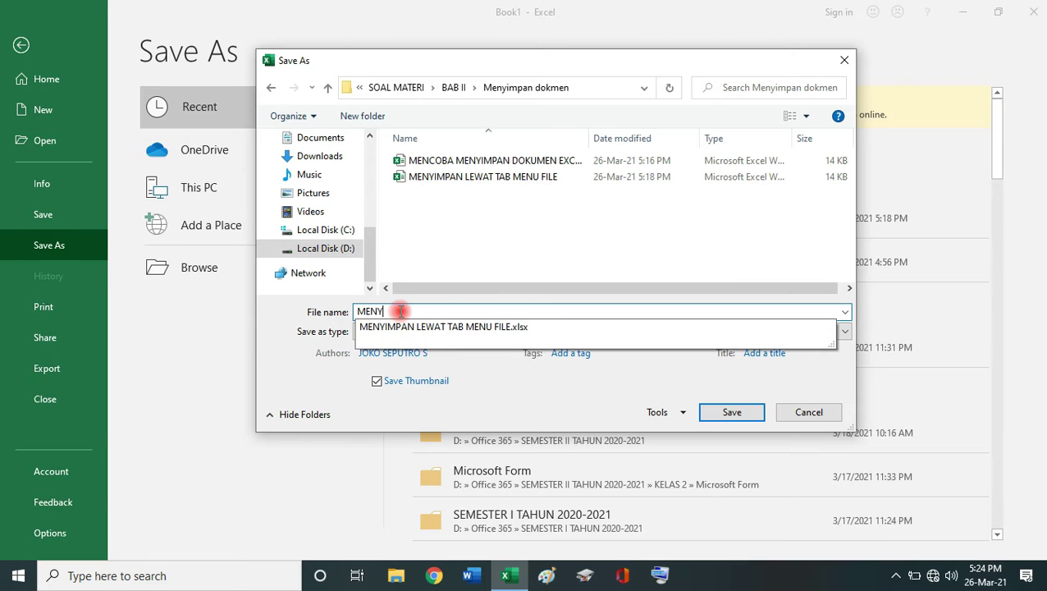
{"action": "type", "text": "IMPAN LEWAT QUICK"}
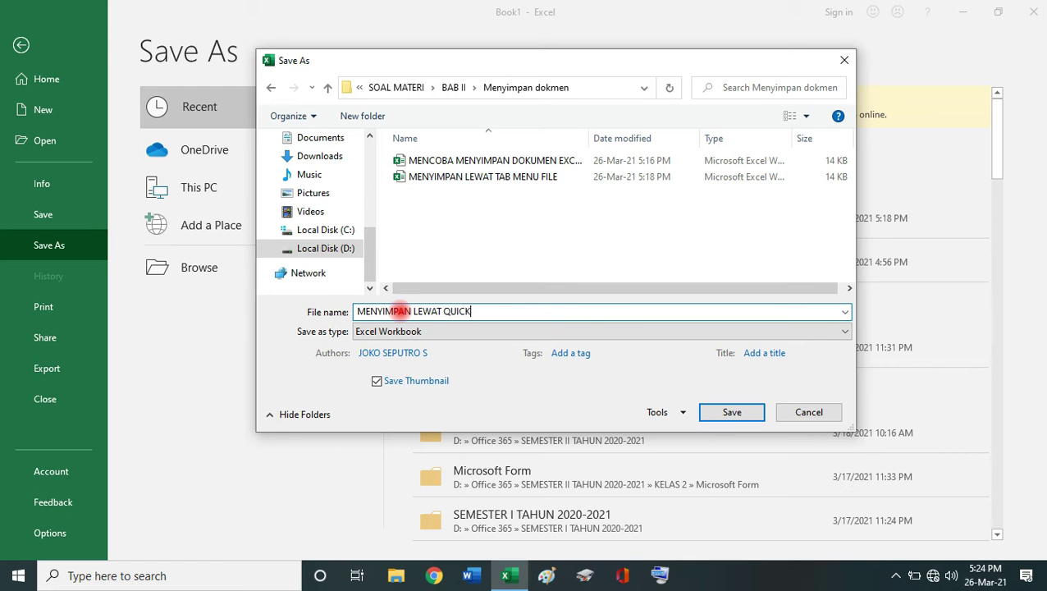
{"action": "type", "text": " ACCESS TOOLBAR"}
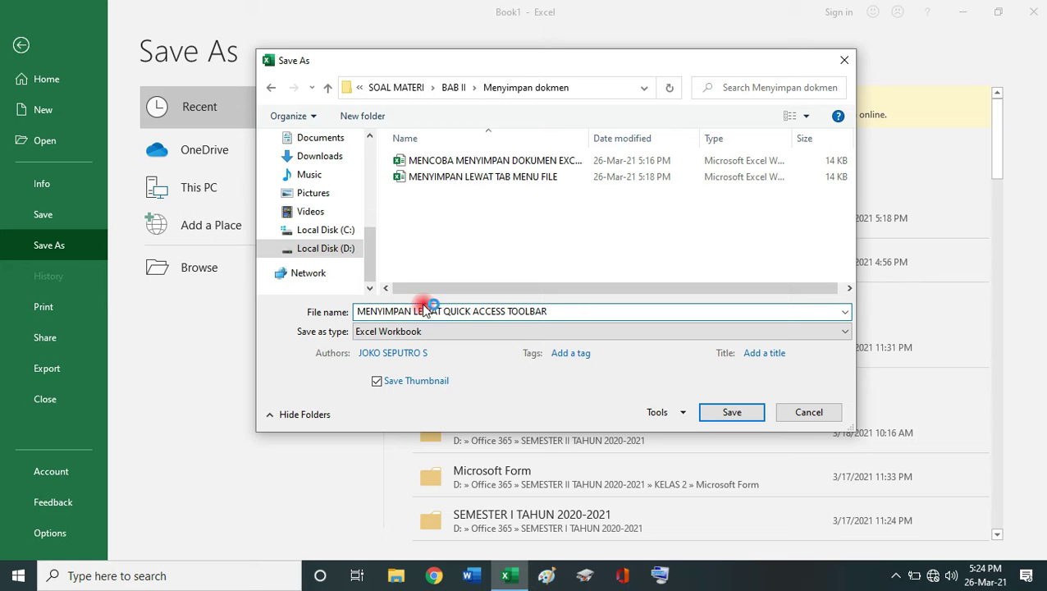
{"action": "left_click", "coordinate": [731, 414]}
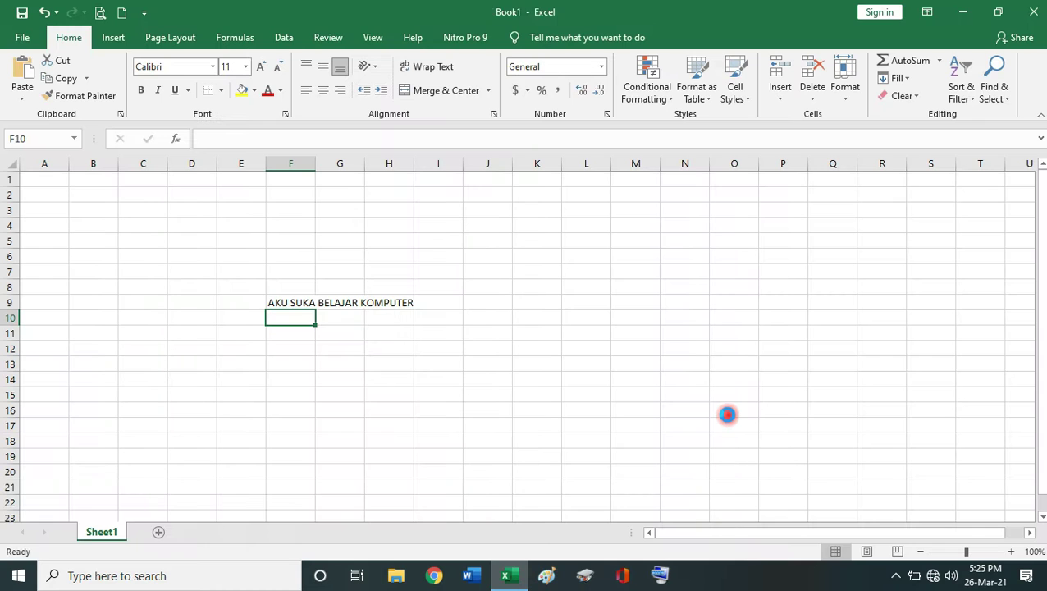
{"action": "left_click", "coordinate": [657, 395]}
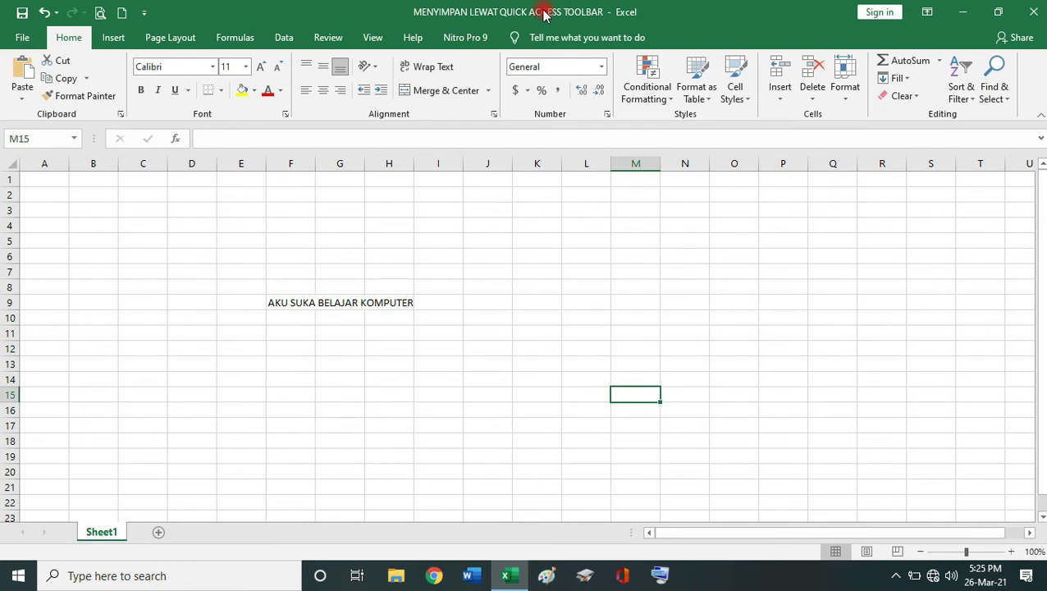
{"action": "left_click", "coordinate": [392, 286]}
{"action": "left_click", "coordinate": [314, 301]}
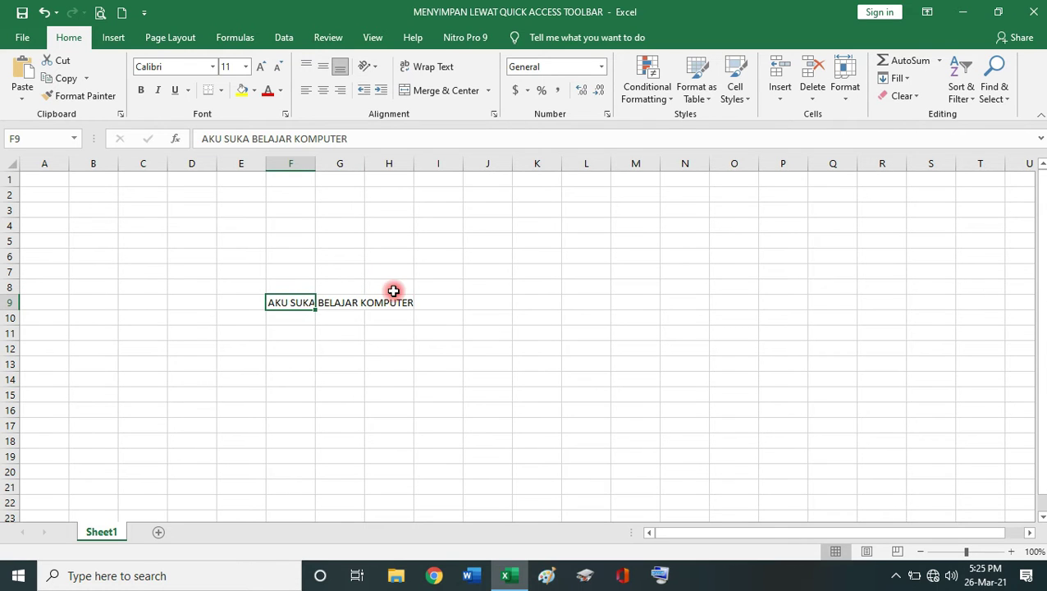
{"action": "left_click", "coordinate": [384, 347]}
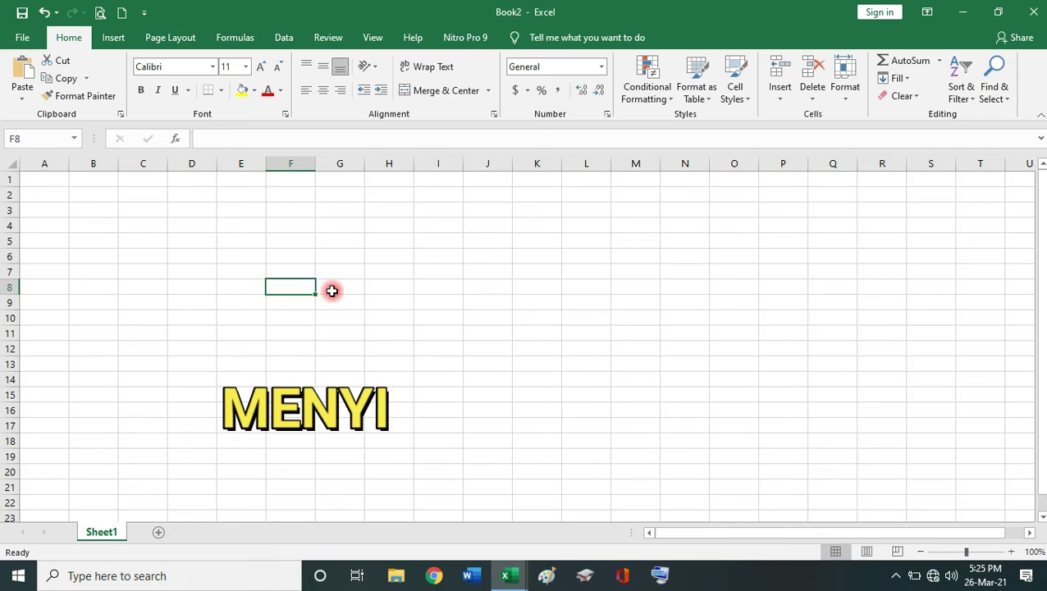
Step: Enter the text "AKU ANAK PINTAR" in cell F8 of the new workbook
{"action": "type", "text": "AK"}
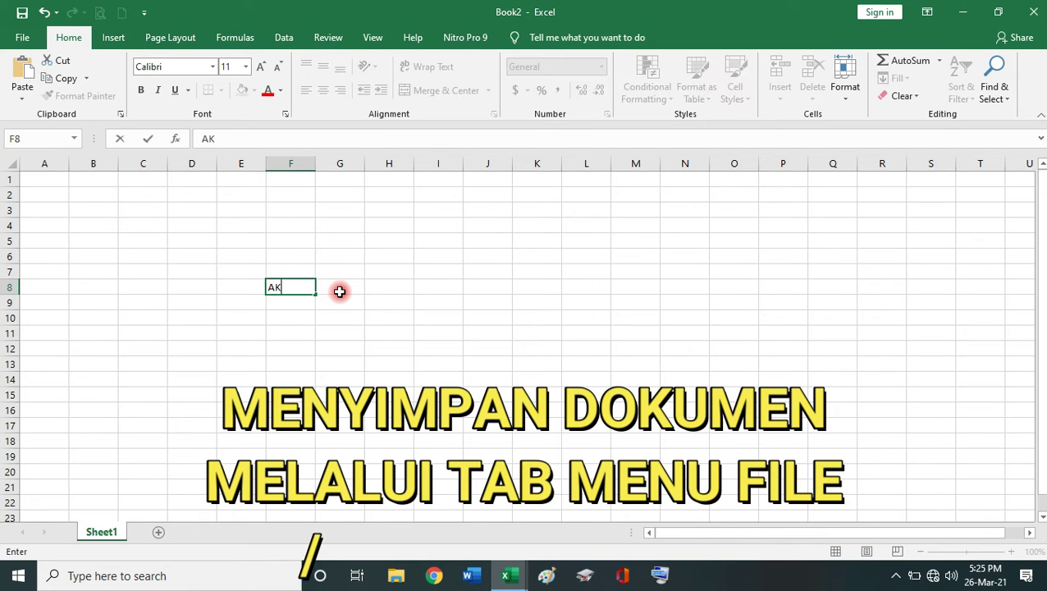
{"action": "type", "text": "U ANA"}
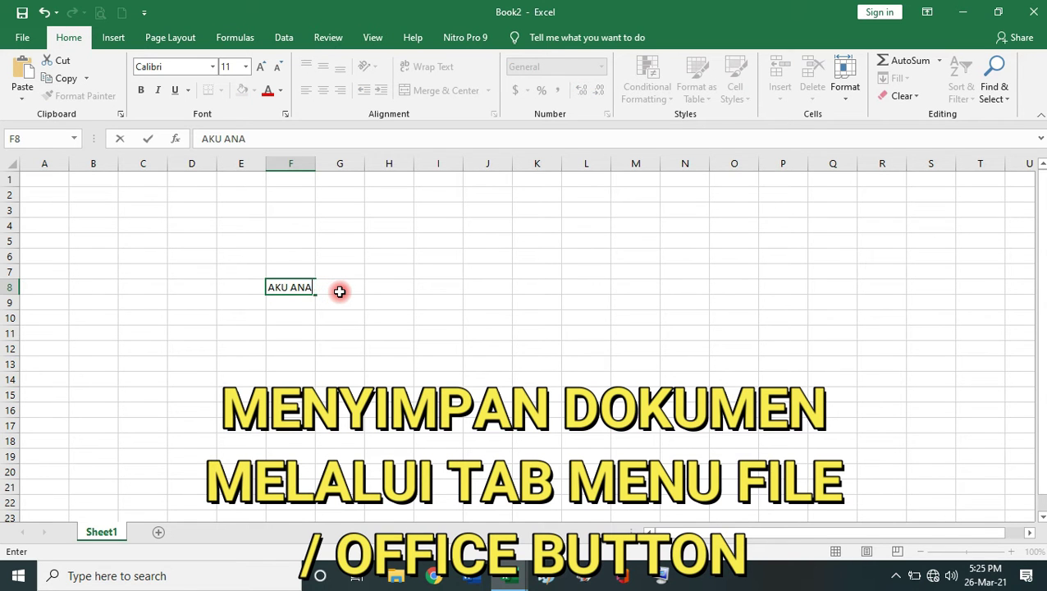
{"action": "type", "text": "K PINTAR"}
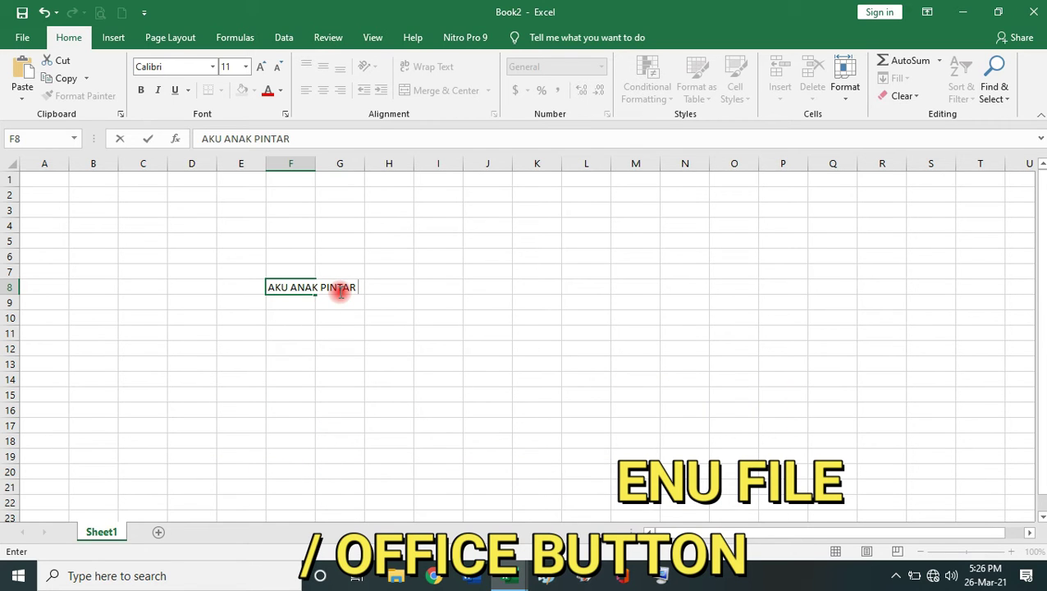
{"action": "key", "text": "Return"}
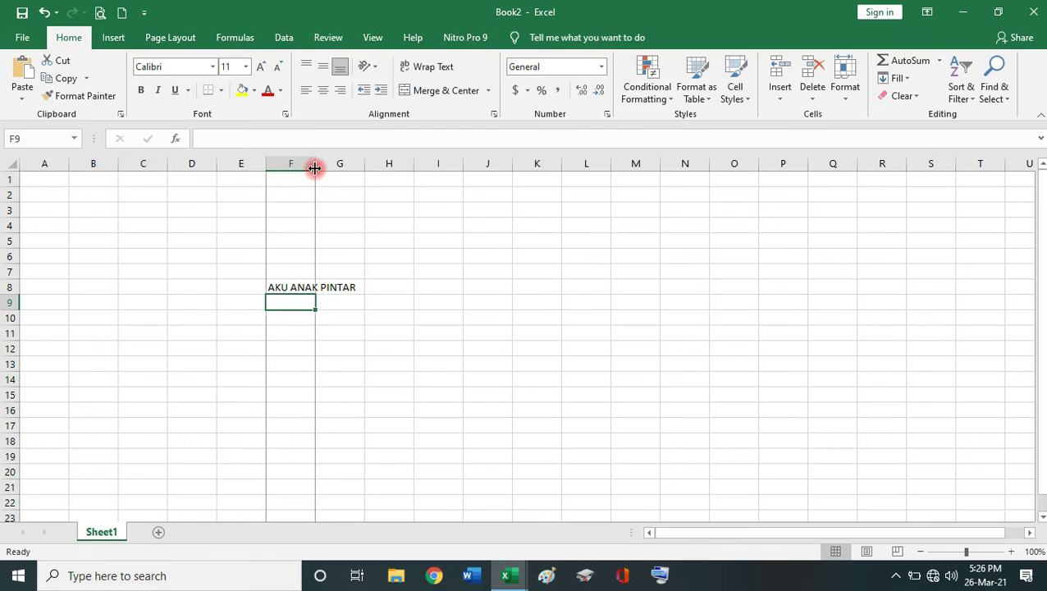
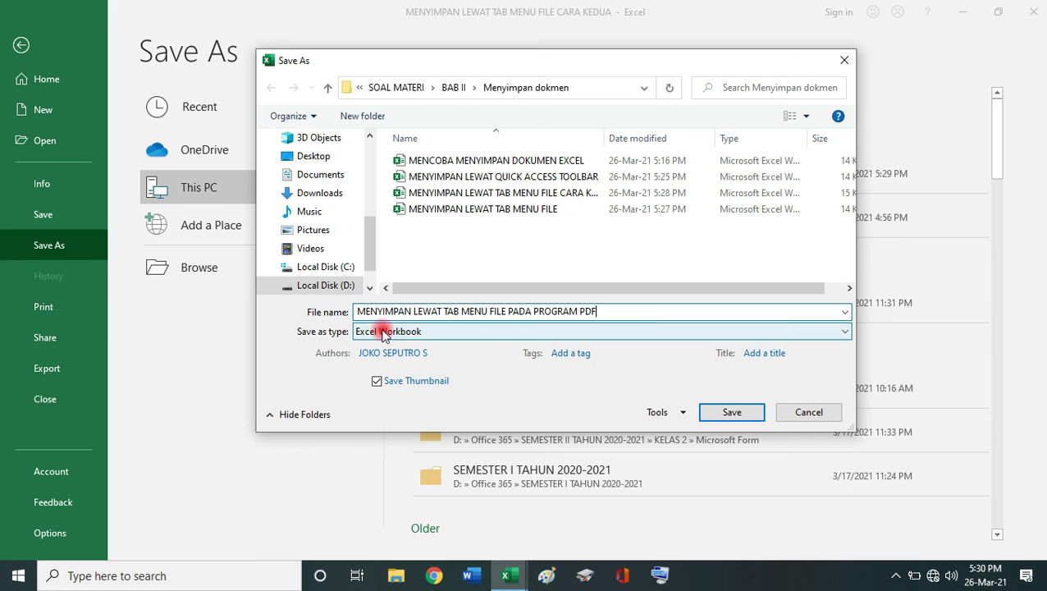
Step: Set the file type to PDF and save the document as "MENYIMPAN LEWAT TAB MENU FILE PADA PROGRAM PDF"
{"action": "left_click", "coordinate": [382, 331]}
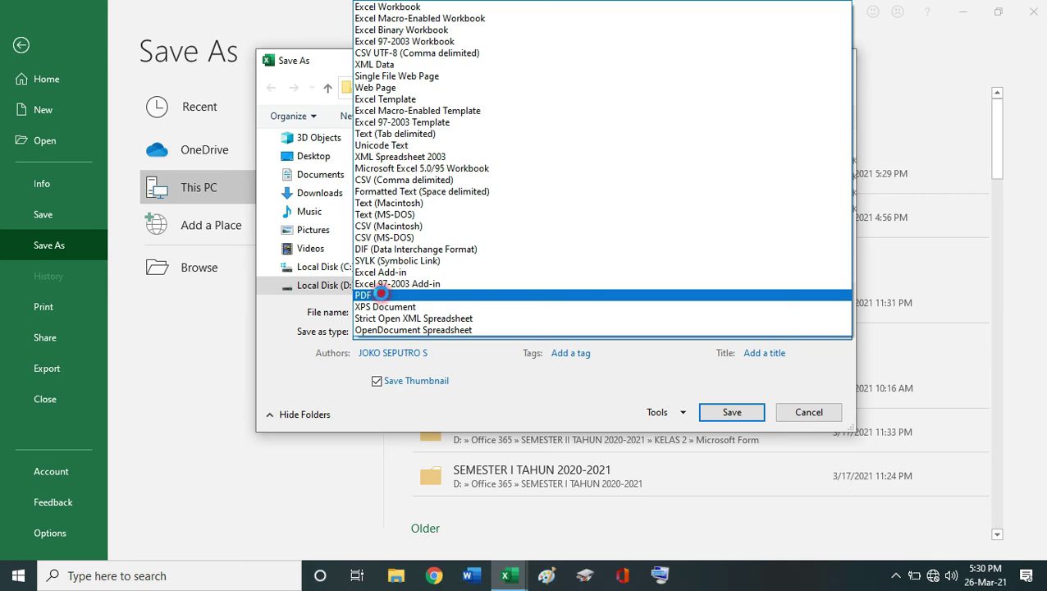
{"action": "left_click", "coordinate": [380, 295]}
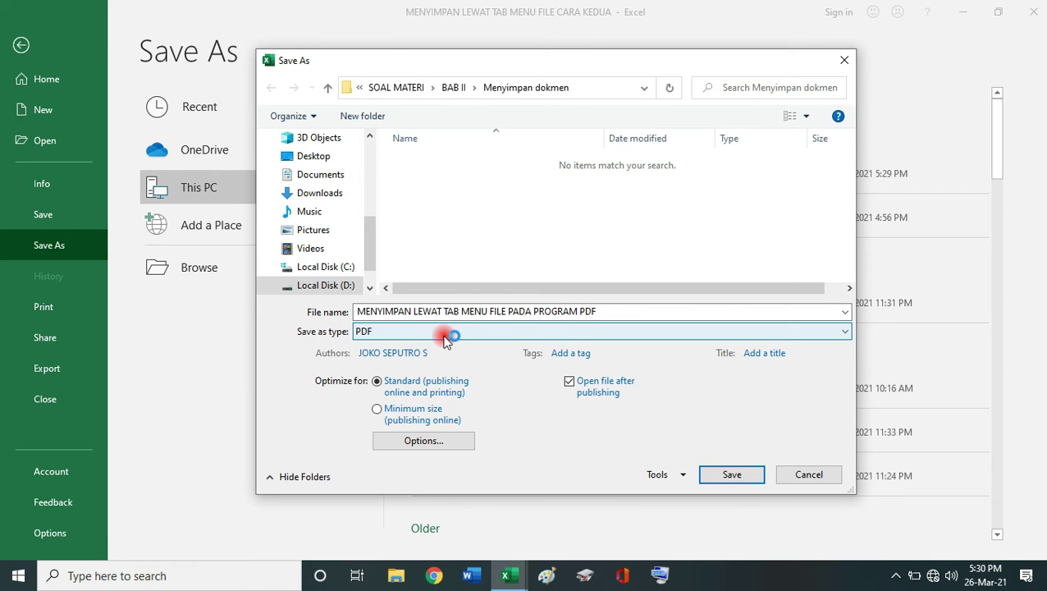
{"action": "left_click", "coordinate": [735, 476]}
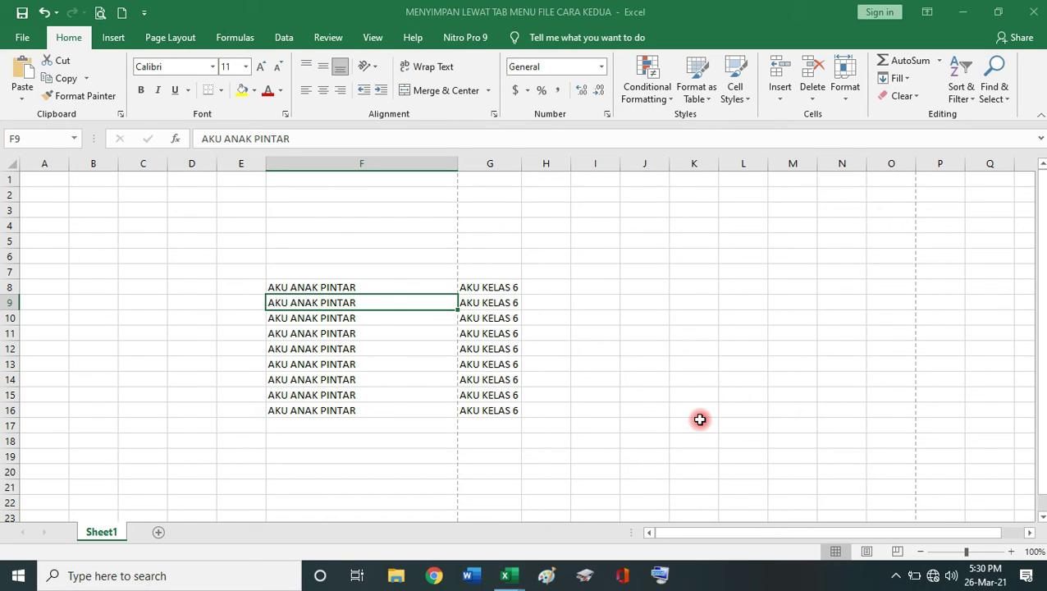
{"action": "left_click", "coordinate": [699, 423]}
{"action": "left_click", "coordinate": [674, 368]}
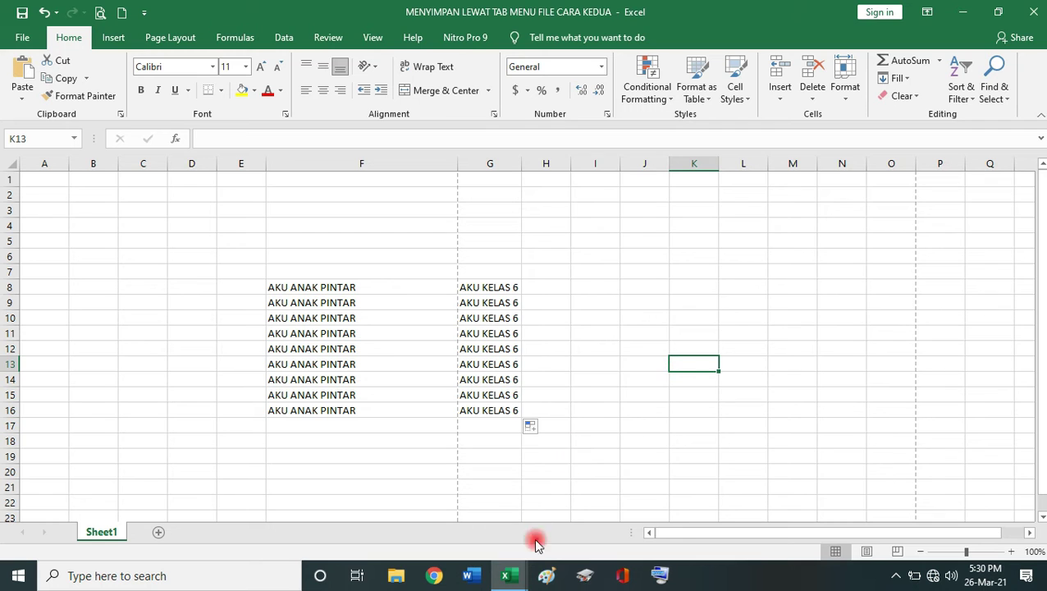
{"action": "mouse_move", "coordinate": [509, 574]}
{"action": "left_click", "coordinate": [630, 509]}
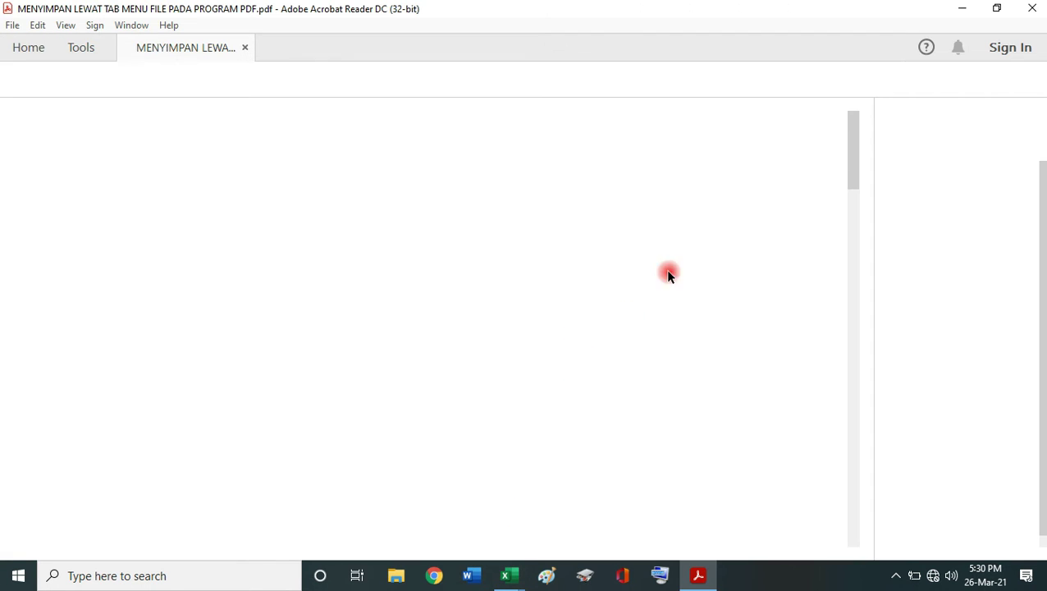
Step: Review both pages of the saved PDF, then close the PDF reader
{"action": "left_click", "coordinate": [868, 331]}
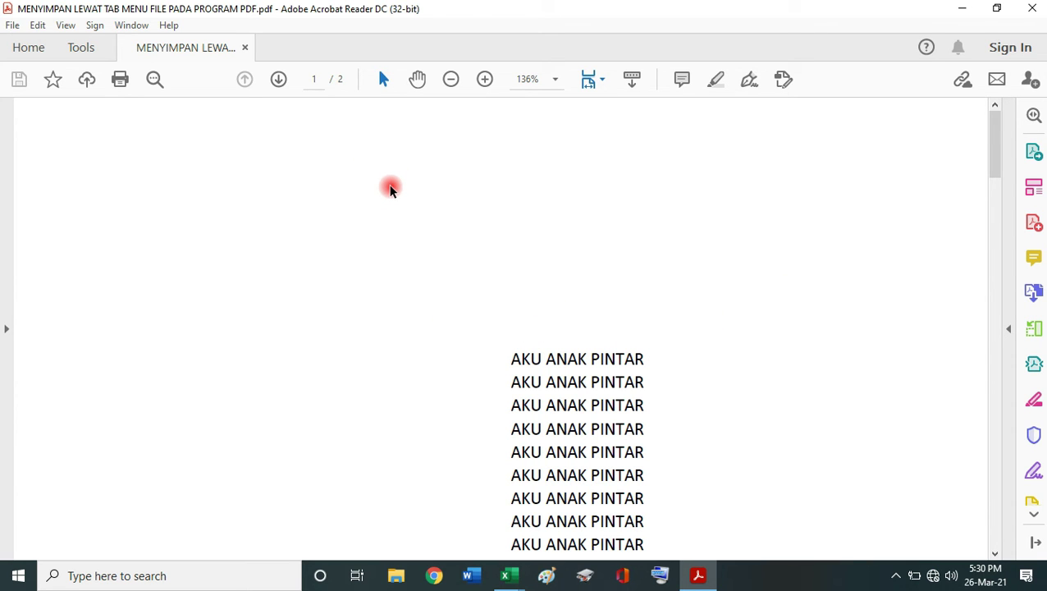
{"action": "scroll", "coordinate": [389, 189], "scroll_direction": "down", "scroll_amount": 3}
{"action": "scroll", "coordinate": [390, 189], "scroll_direction": "up", "scroll_amount": 3}
{"action": "scroll", "coordinate": [480, 190], "scroll_direction": "down", "scroll_amount": 1}
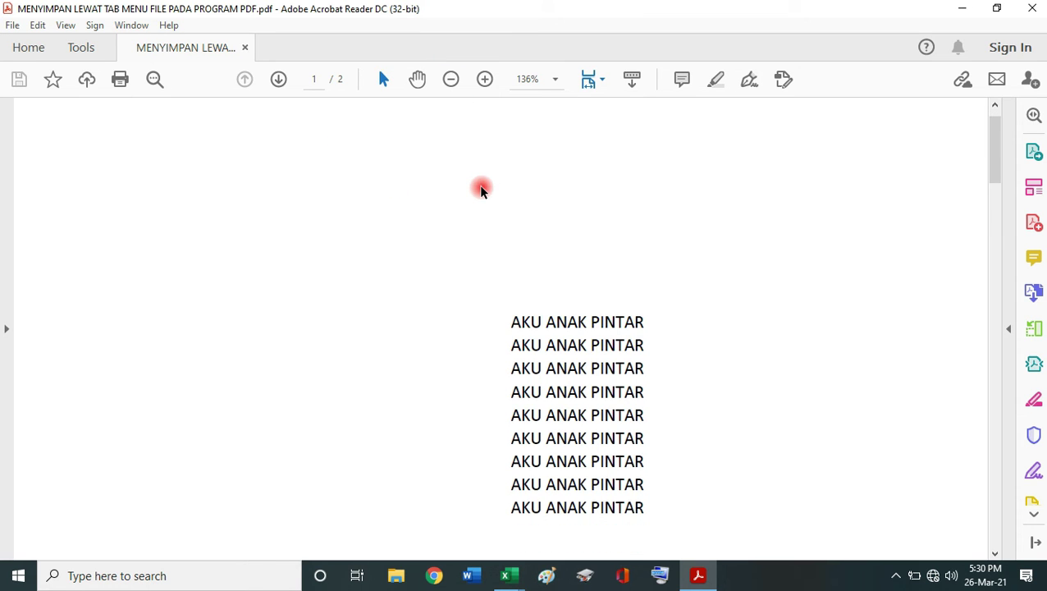
{"action": "scroll", "coordinate": [480, 190], "scroll_direction": "down", "scroll_amount": 10}
{"action": "scroll", "coordinate": [481, 190], "scroll_direction": "up", "scroll_amount": 5}
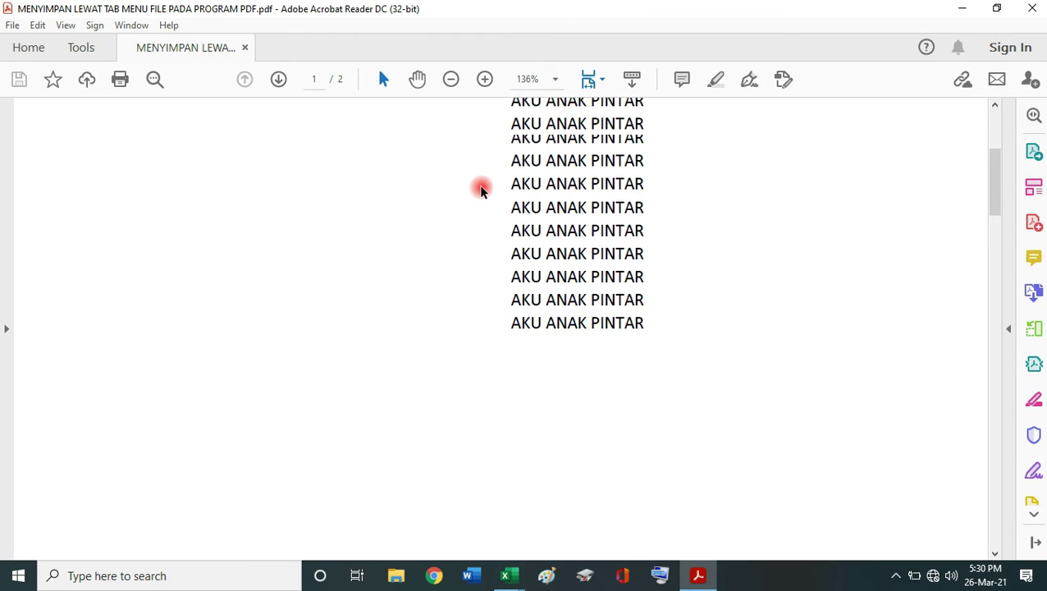
{"action": "scroll", "coordinate": [481, 190], "scroll_direction": "up", "scroll_amount": 6}
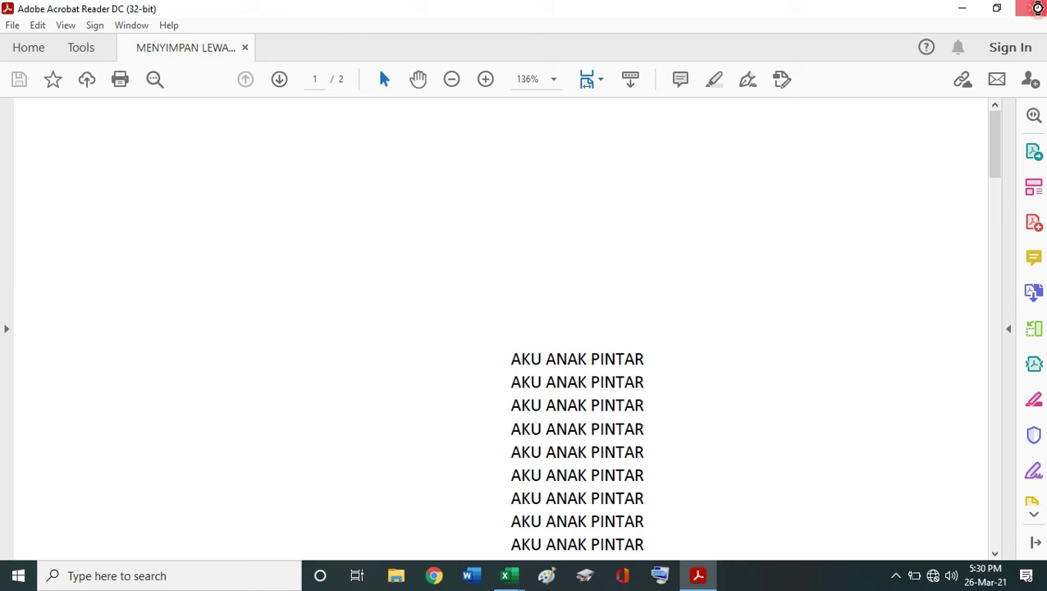
{"action": "left_click", "coordinate": [1038, 8]}
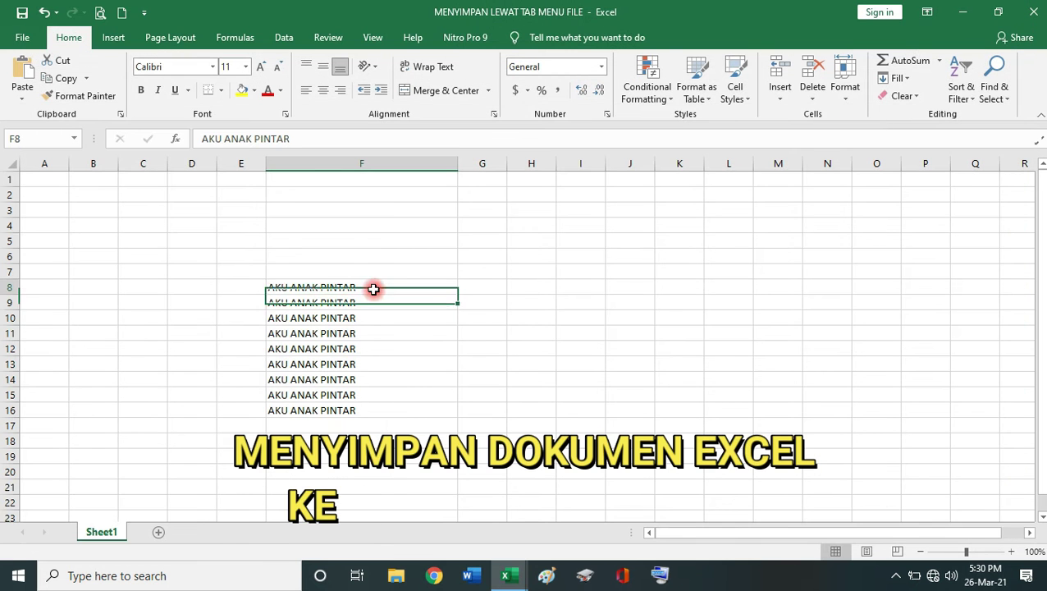
Step: Start exporting the workbook with the Change File Type option and bring up the Save As dialog
{"action": "left_click", "coordinate": [31, 37]}
{"action": "left_click", "coordinate": [47, 371]}
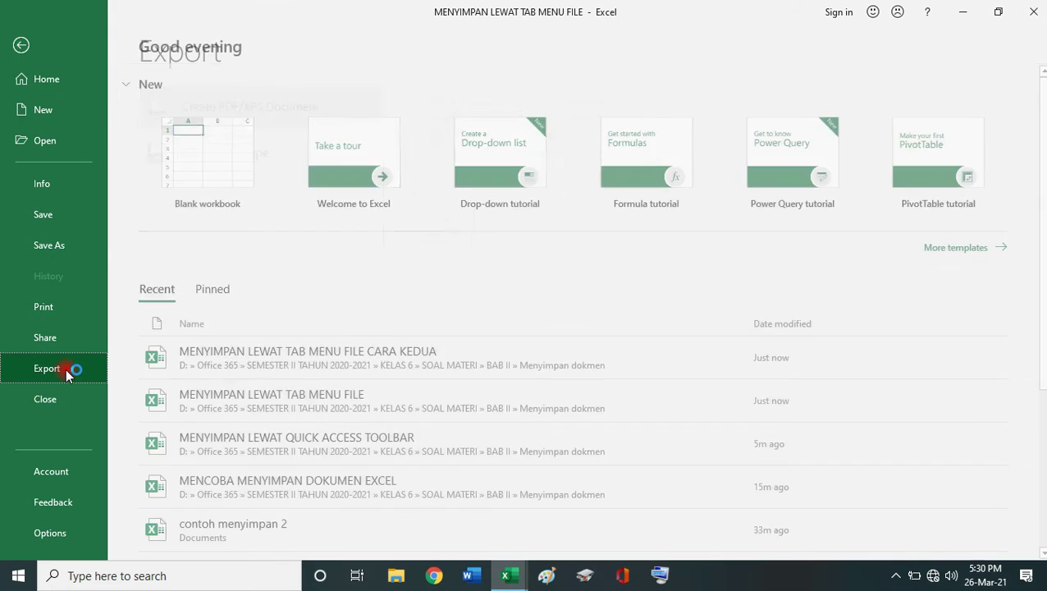
{"action": "left_click", "coordinate": [190, 169]}
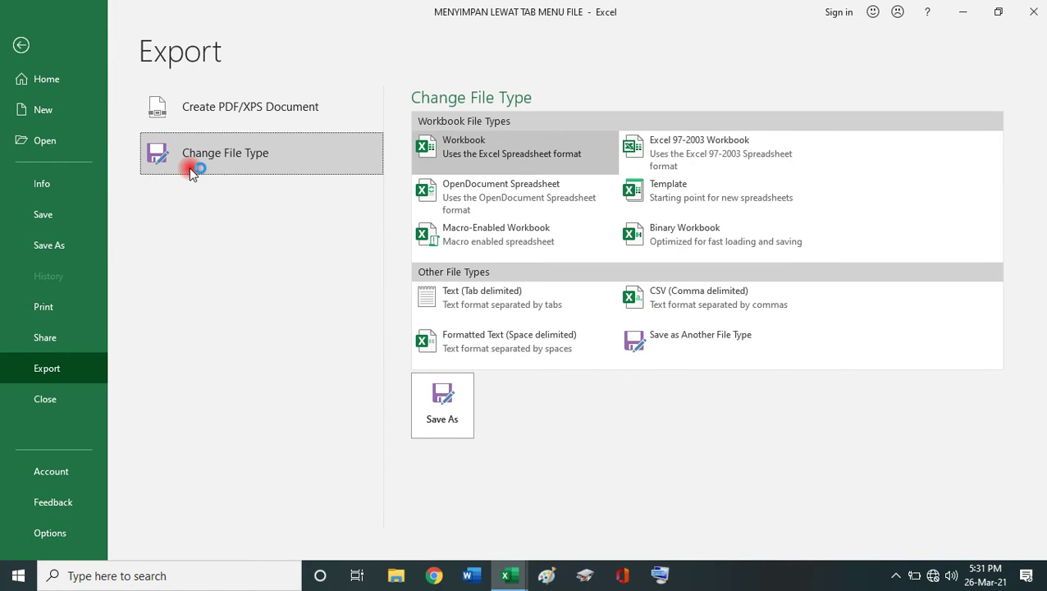
{"action": "left_click", "coordinate": [257, 114]}
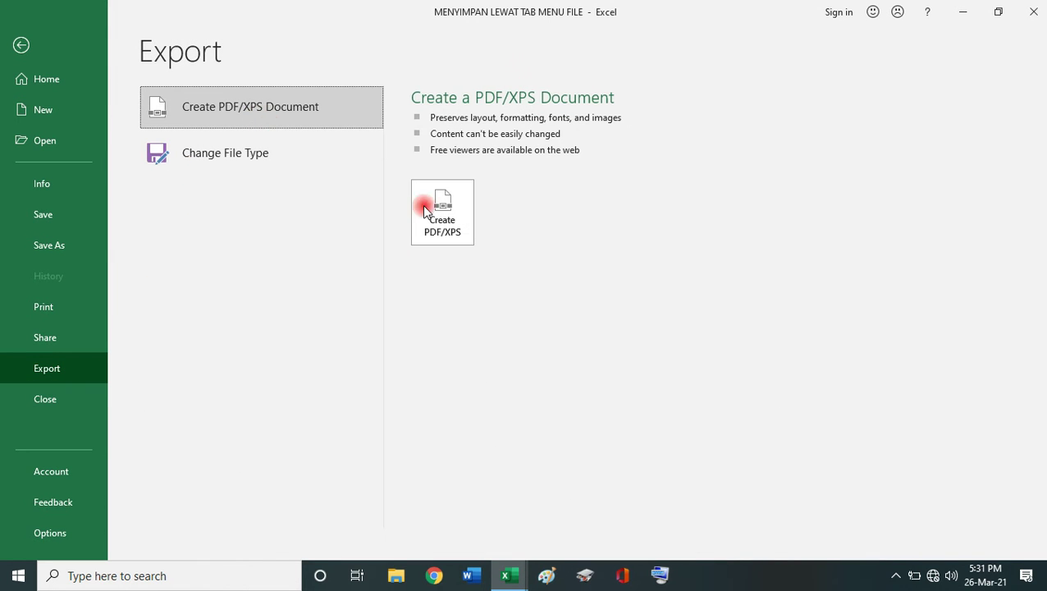
{"action": "left_click", "coordinate": [249, 162]}
{"action": "left_click", "coordinate": [436, 402]}
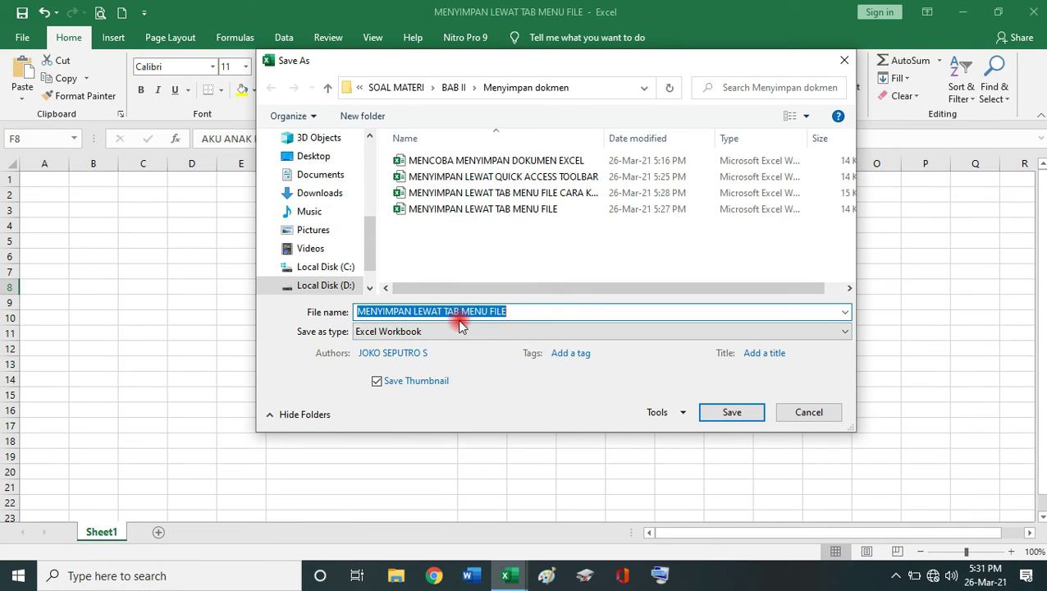
Step: Save the export as PDF under the name "MENYIMPAN LEWAT TAB MENU FILE PADA PROGRAM PDF2" and close the opened file
{"action": "left_click", "coordinate": [520, 315]}
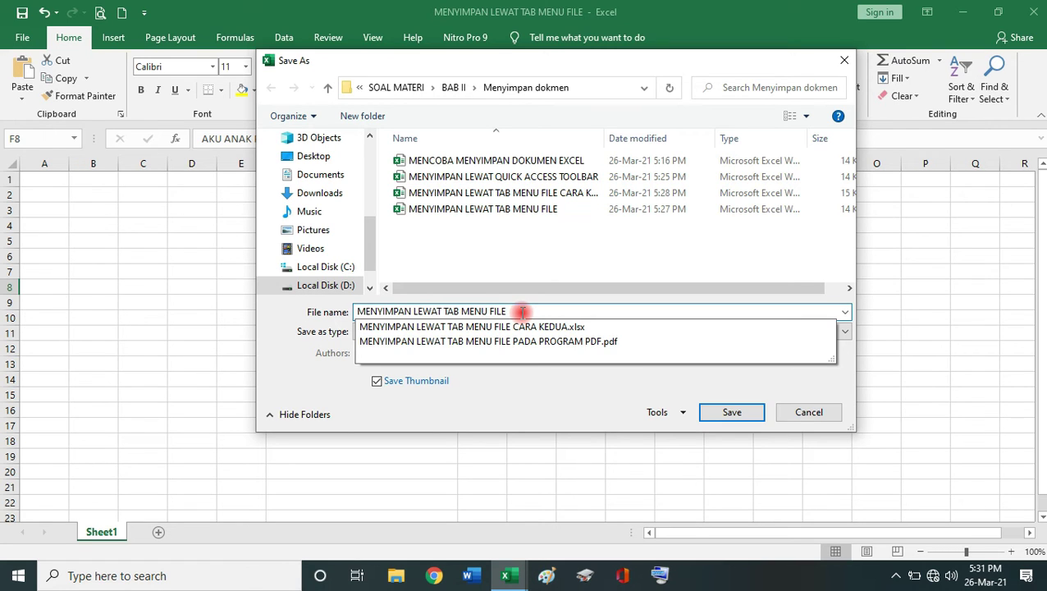
{"action": "type", "text": "PADA PROGRA"}
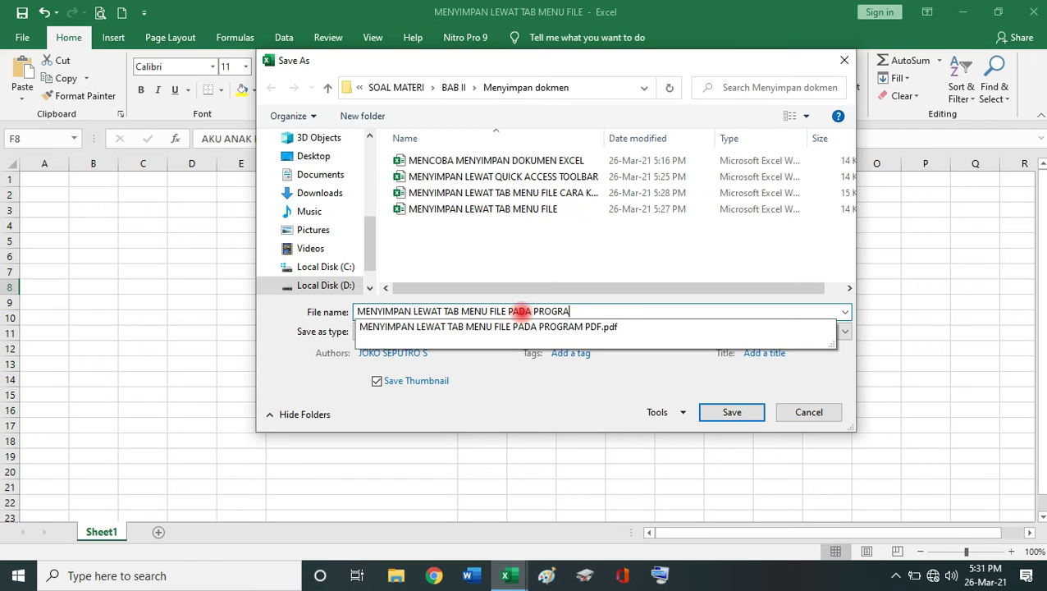
{"action": "type", "text": "M PDF2"}
{"action": "left_click", "coordinate": [501, 331]}
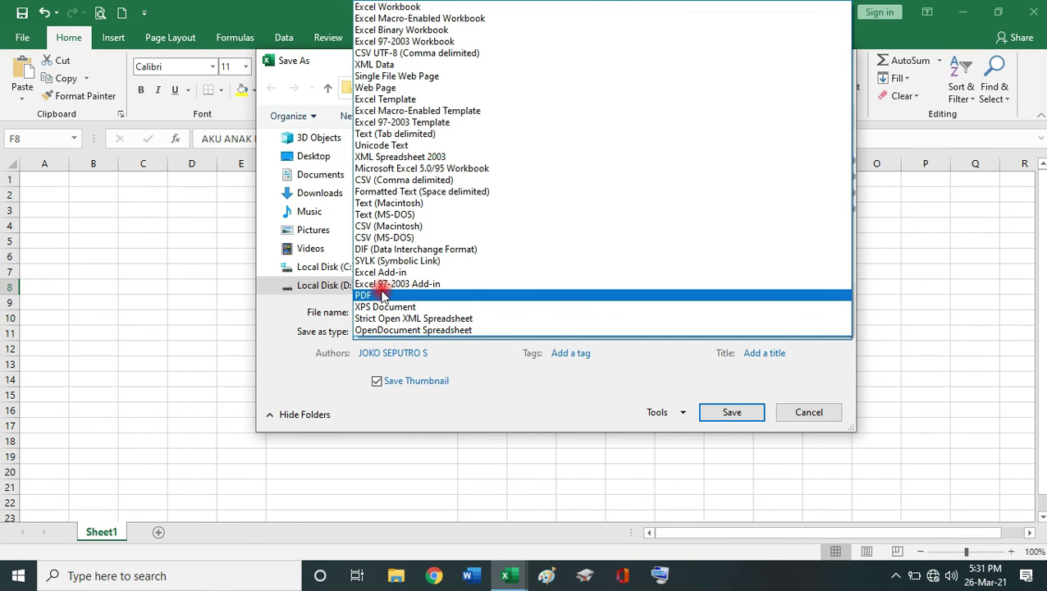
{"action": "left_click", "coordinate": [380, 289]}
{"action": "left_click", "coordinate": [728, 476]}
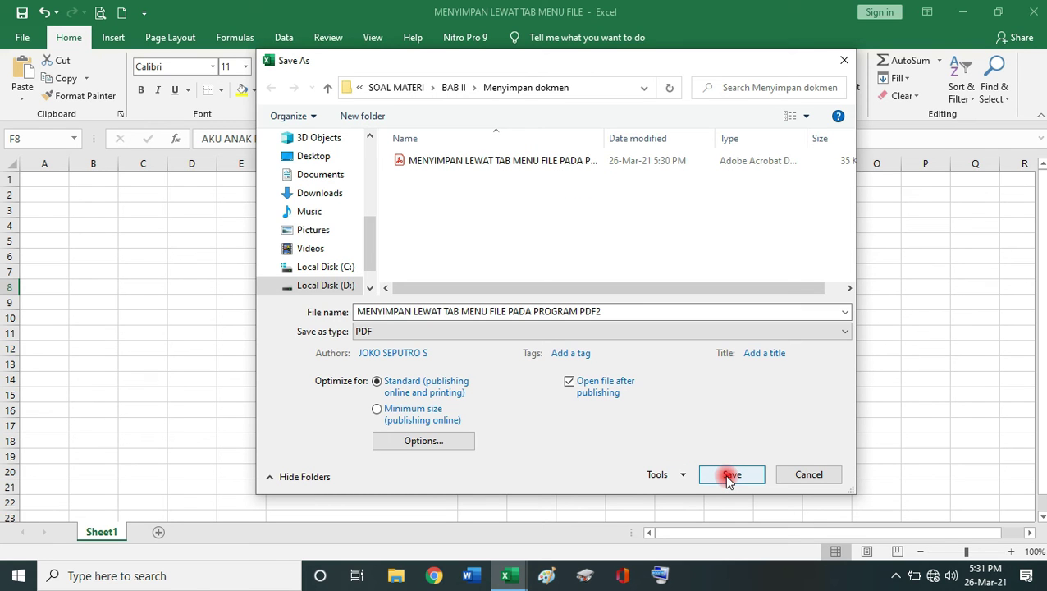
{"action": "left_click", "coordinate": [729, 476]}
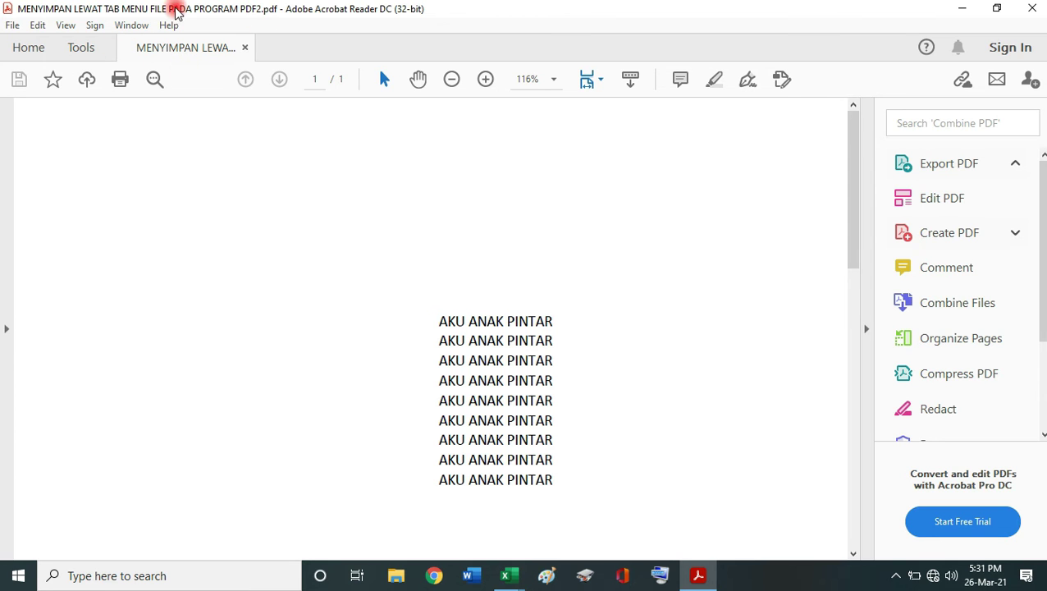
{"action": "left_click", "coordinate": [1036, 8]}
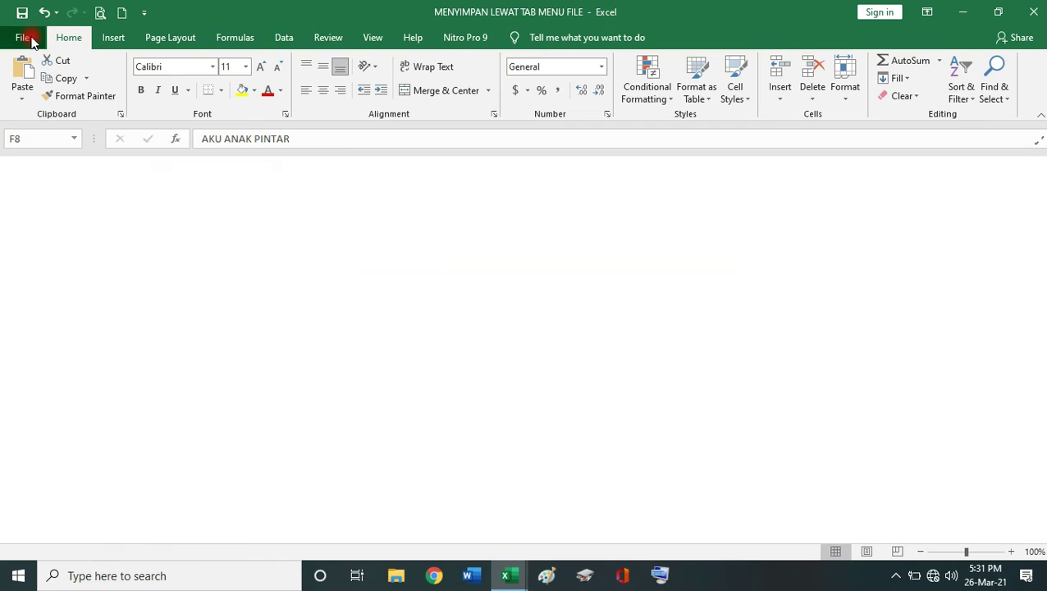
Step: Export the workbook as a PDF/XPS document, publishing it as a PDF named "MENYIMPAN LEWAT TAB MENU FILE PADA PROGRAM PDF3"
{"action": "left_click", "coordinate": [22, 37]}
{"action": "left_click", "coordinate": [50, 371]}
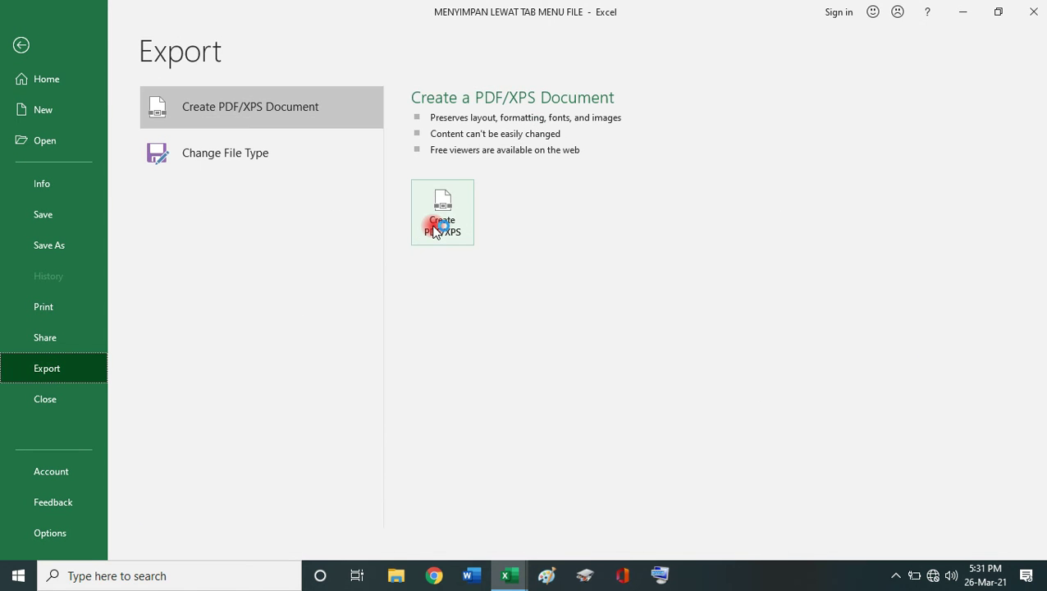
{"action": "left_click", "coordinate": [436, 229]}
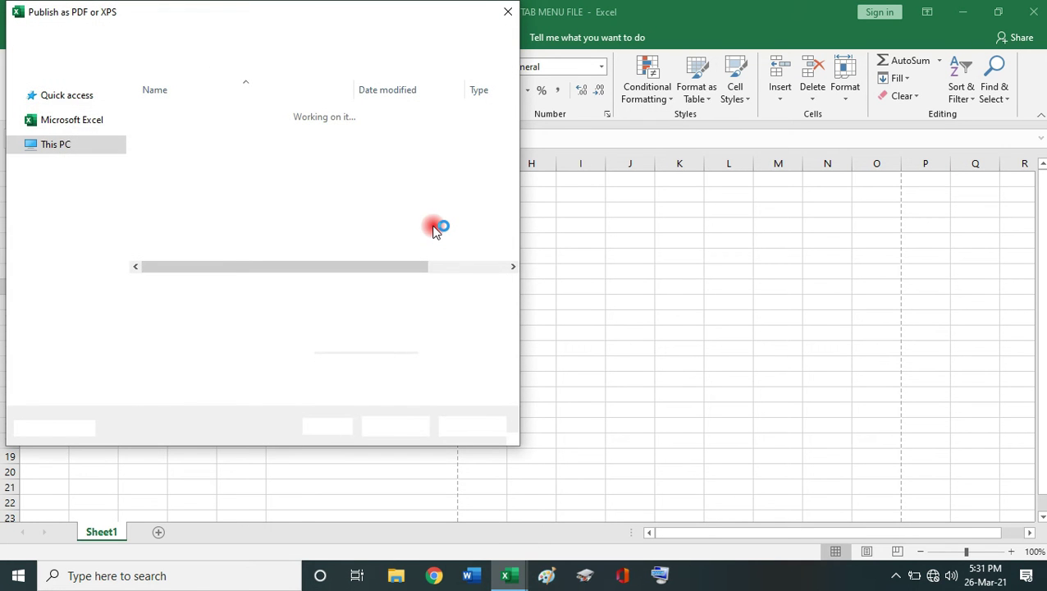
{"action": "left_click", "coordinate": [271, 290]}
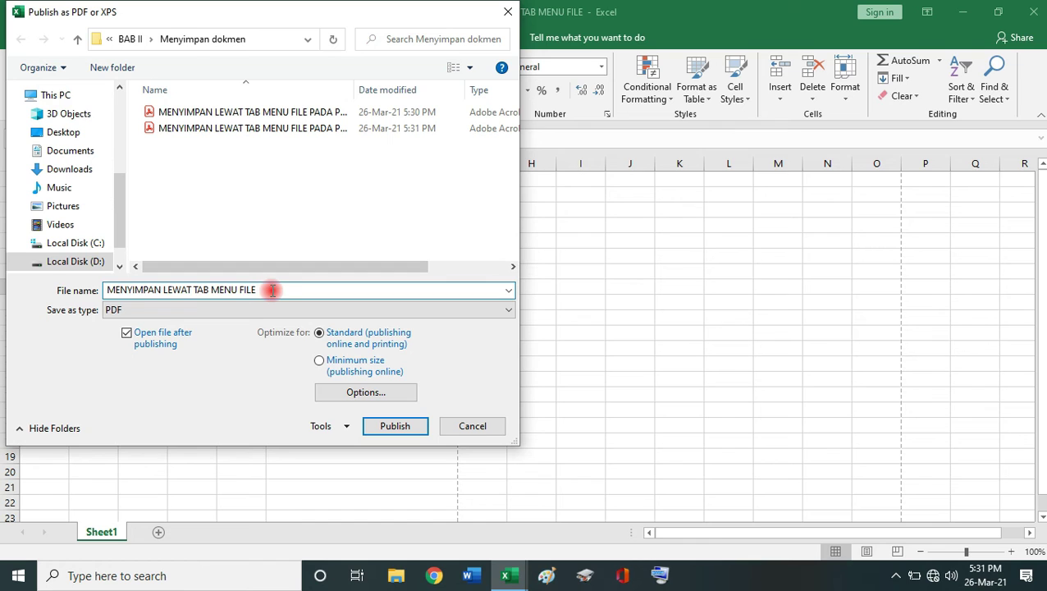
{"action": "type", "text": "PADA PROGR"}
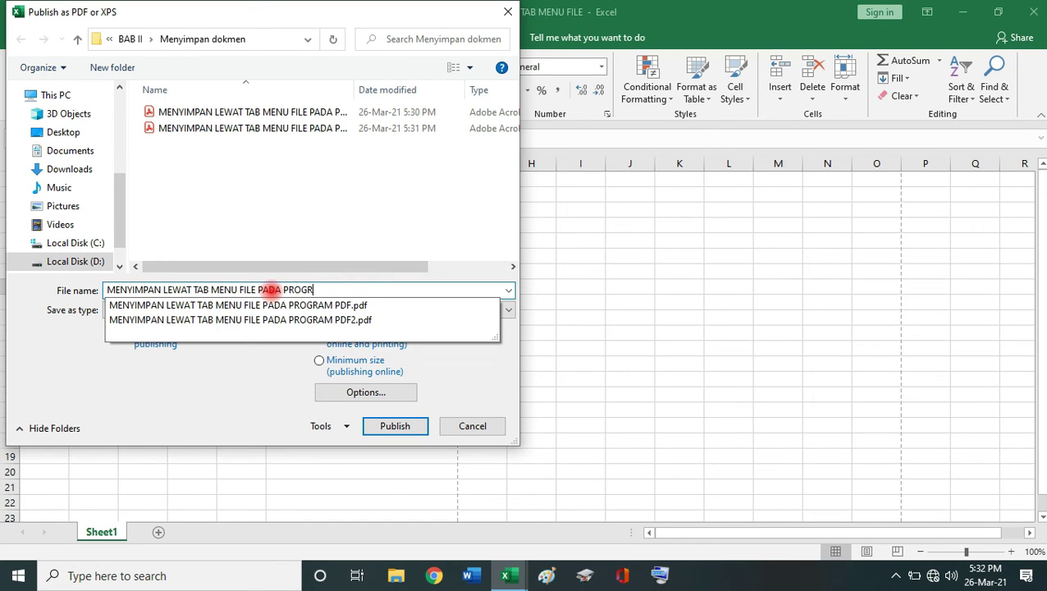
{"action": "type", "text": "AM PDF"}
{"action": "key", "text": "BackSpace"}
{"action": "type", "text": "3"}
{"action": "left_click", "coordinate": [394, 425]}
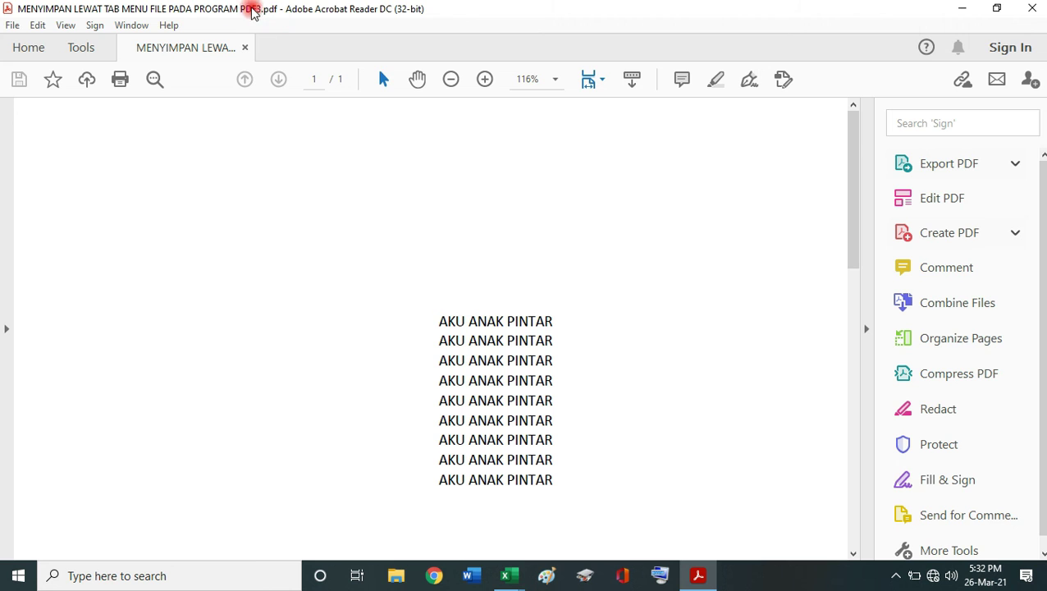
Step: Collapse the tools pane of the PDF reader and look over the published PDF page
{"action": "left_click", "coordinate": [897, 164]}
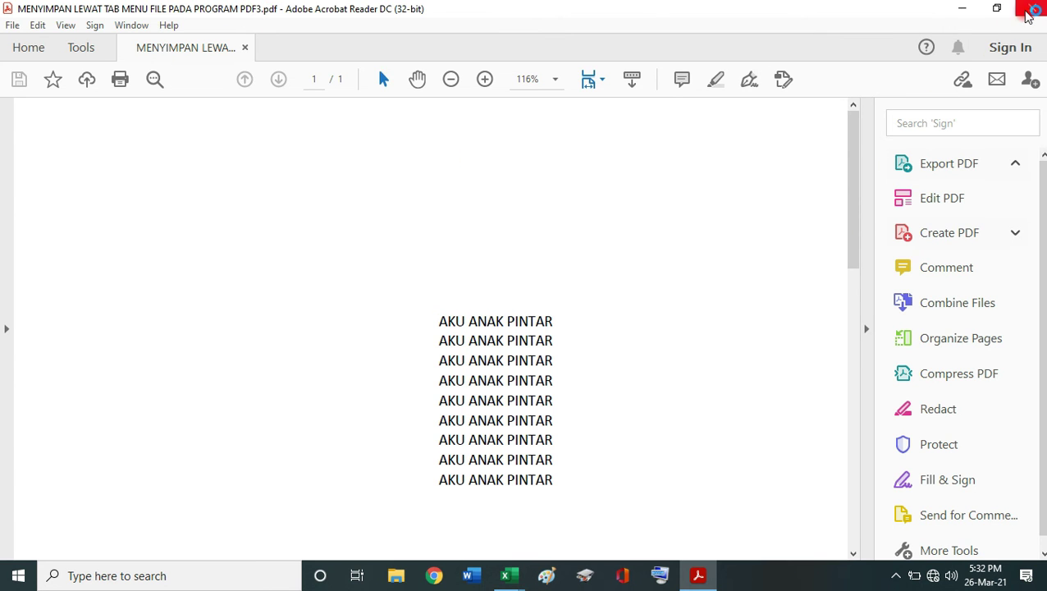
{"action": "left_click", "coordinate": [866, 329]}
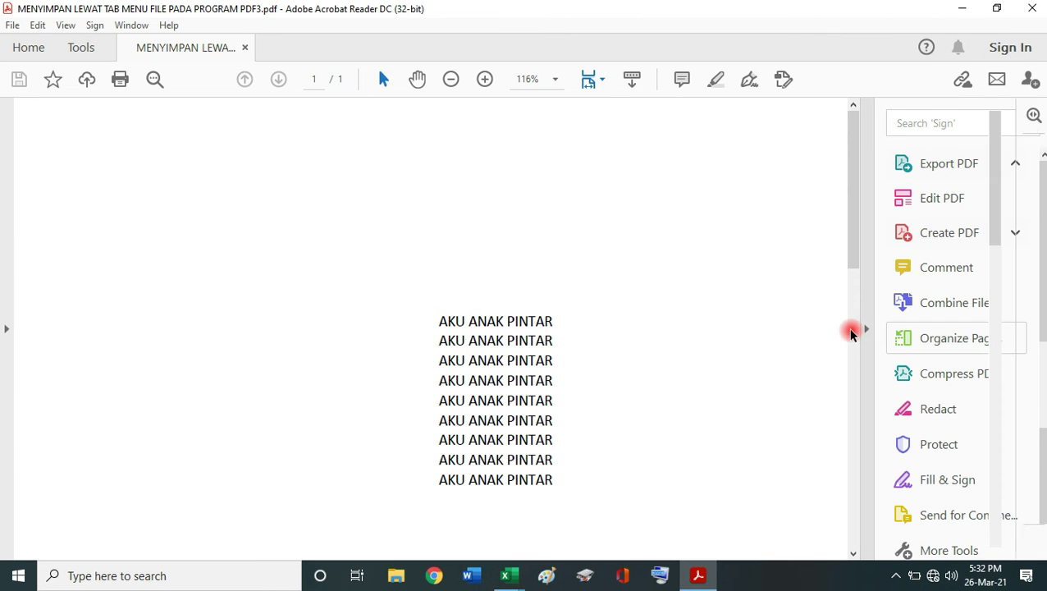
{"action": "scroll", "coordinate": [590, 373], "scroll_direction": "down", "scroll_amount": 1}
{"action": "scroll", "coordinate": [595, 378], "scroll_direction": "up", "scroll_amount": 1}
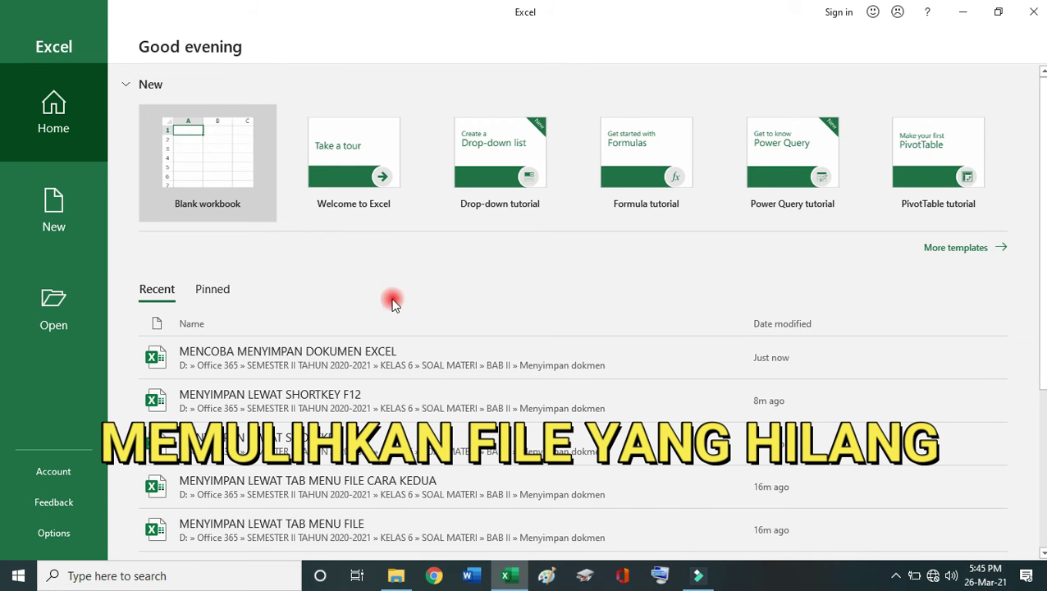
Step: Open the recent workbook "MENCOBA MENYIMPAN DOKUMEN EXCEL" and check the options for its two recovered versions
{"action": "left_click", "coordinate": [373, 353]}
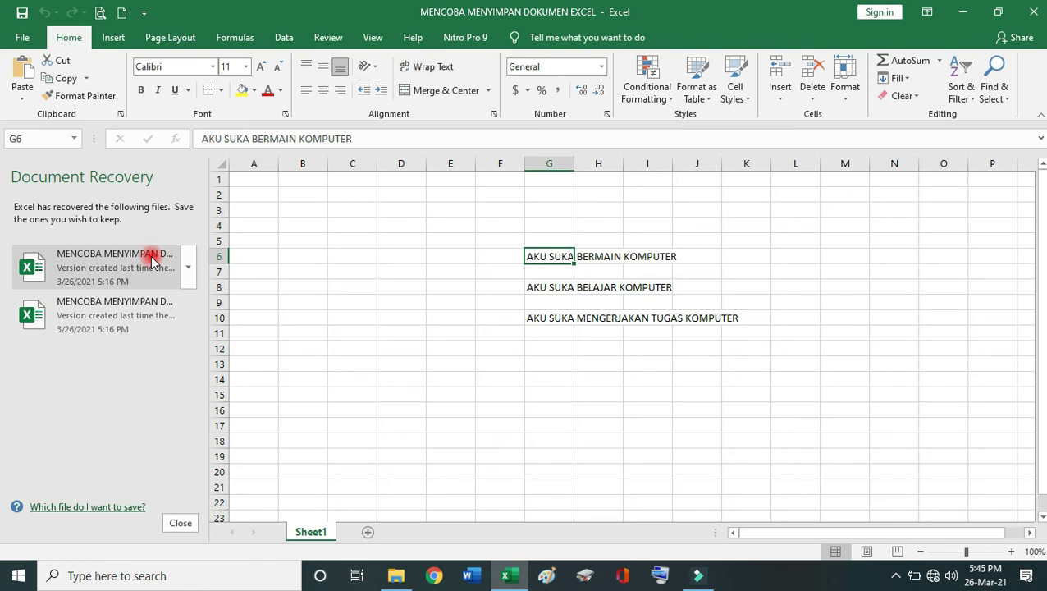
{"action": "left_click", "coordinate": [188, 266]}
{"action": "left_click", "coordinate": [181, 308]}
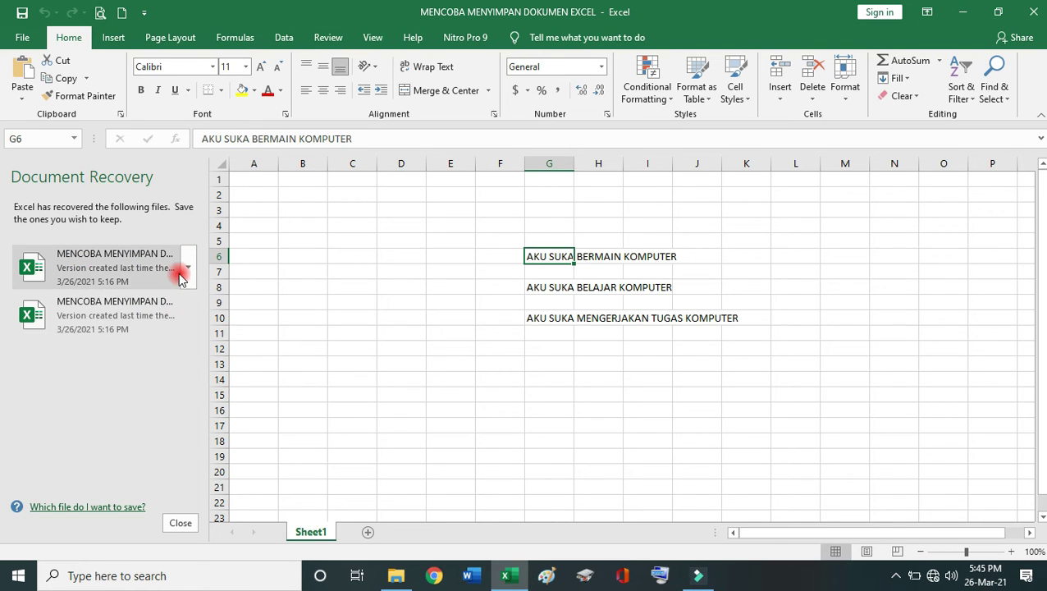
{"action": "left_click", "coordinate": [185, 309]}
{"action": "left_click", "coordinate": [161, 343]}
{"action": "left_click", "coordinate": [174, 525]}
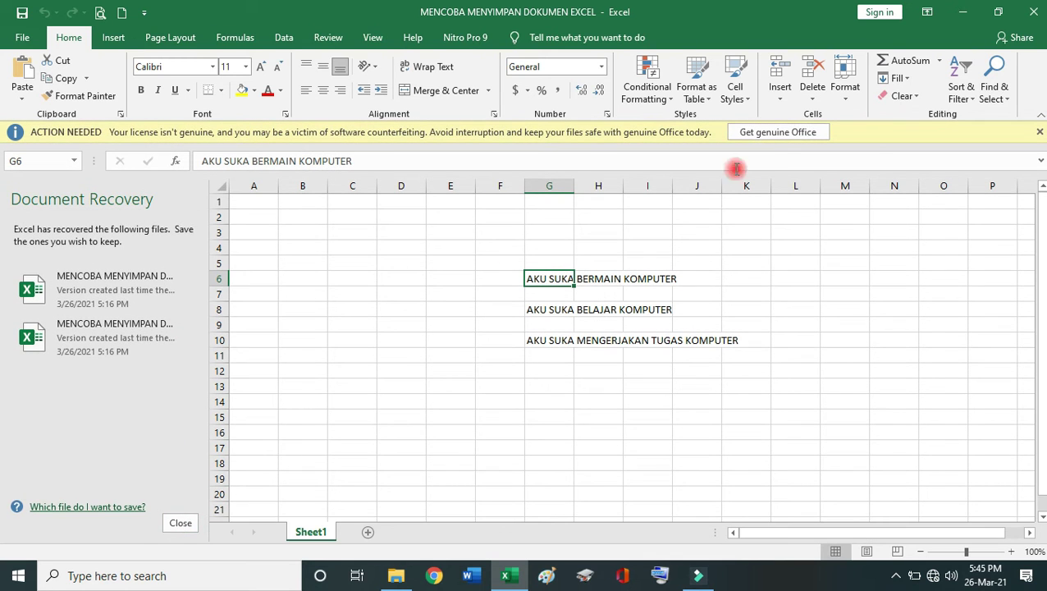
Step: Dismiss the licence notice and close Document Recovery in the recovered workbook
{"action": "left_click", "coordinate": [1039, 132]}
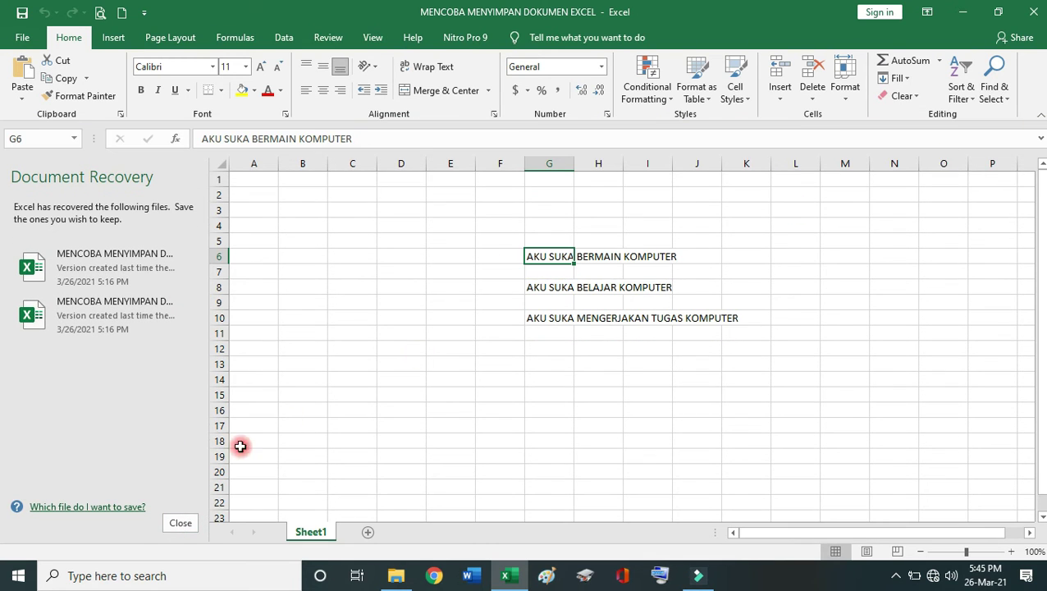
{"action": "left_click", "coordinate": [509, 254]}
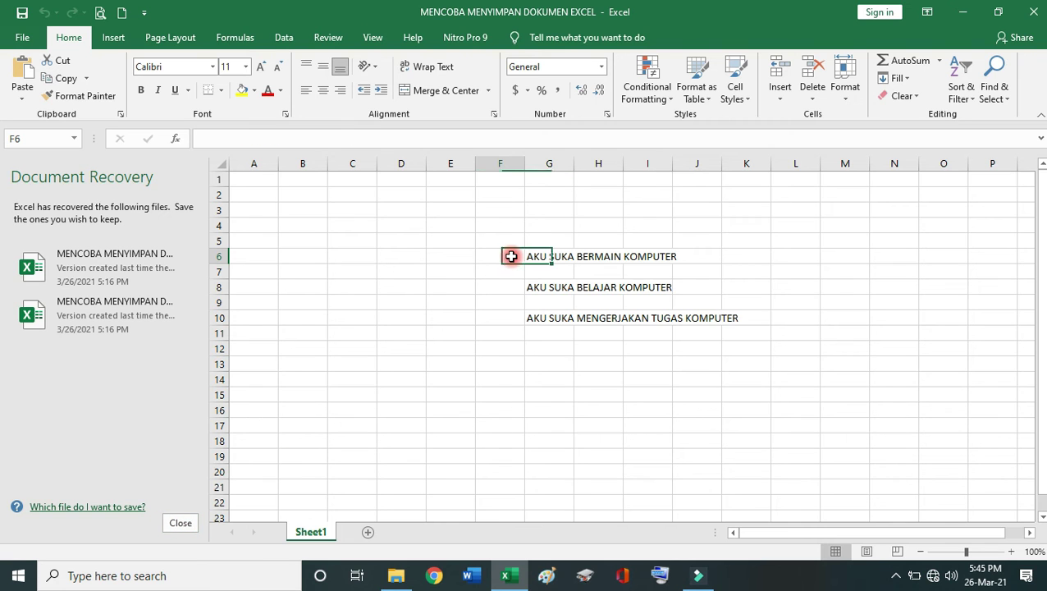
{"action": "left_click", "coordinate": [518, 285]}
{"action": "left_click", "coordinate": [182, 523]}
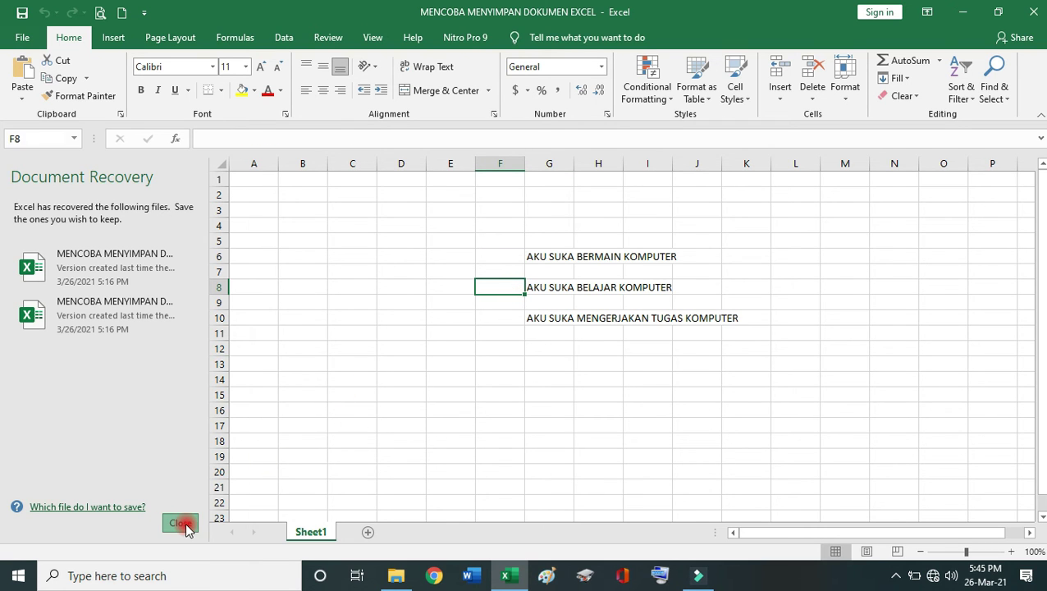
{"action": "left_click", "coordinate": [289, 388]}
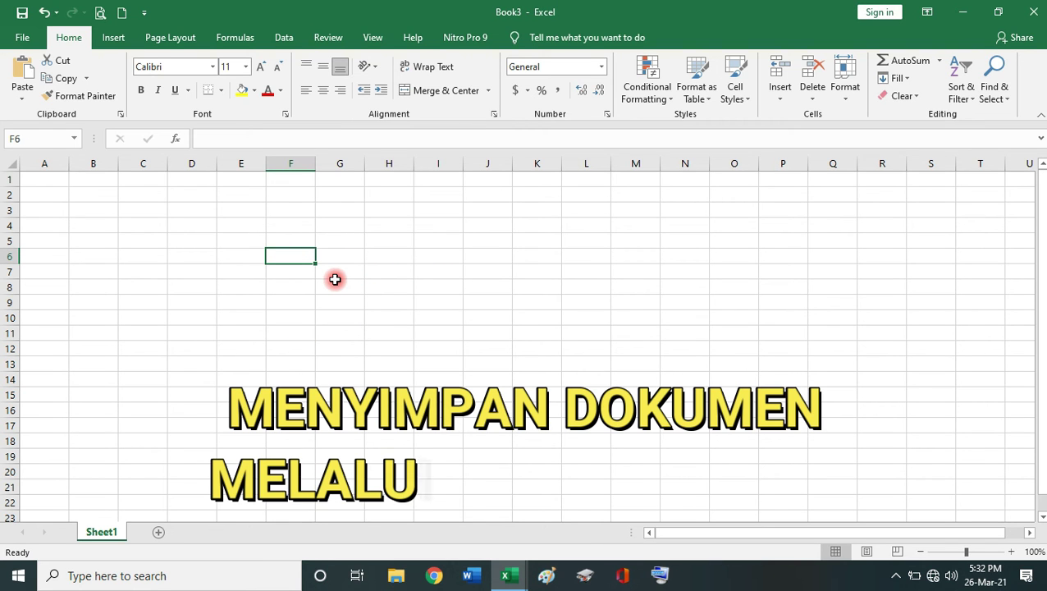
Step: Enter the text "AKU ANAK PINTAR" in cell F6 of the new blank workbook and reselect that cell
{"action": "type", "text": "AKU ANAK PINTAR"}
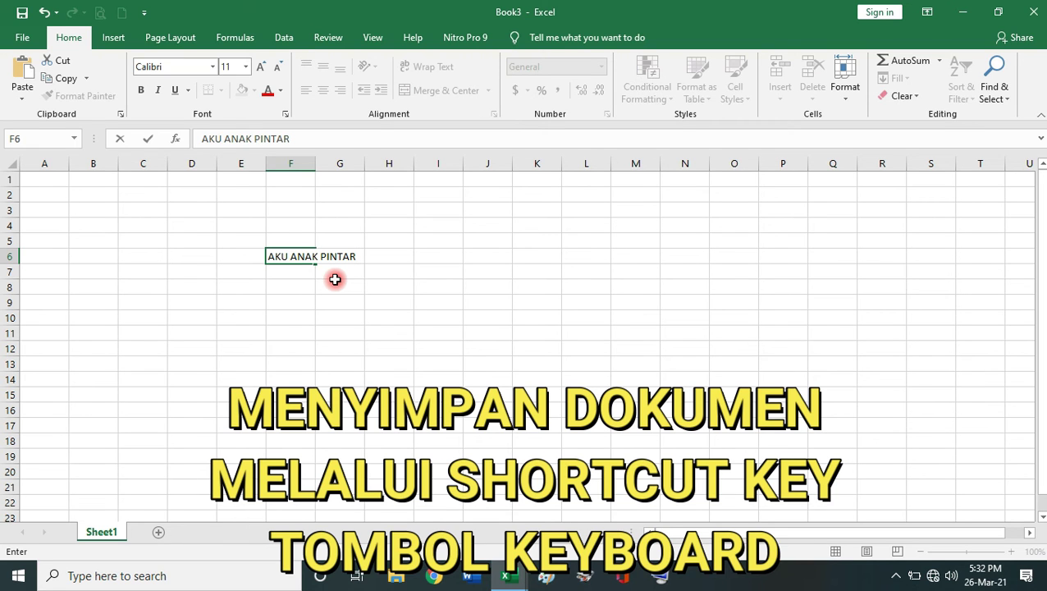
{"action": "key", "text": "Return"}
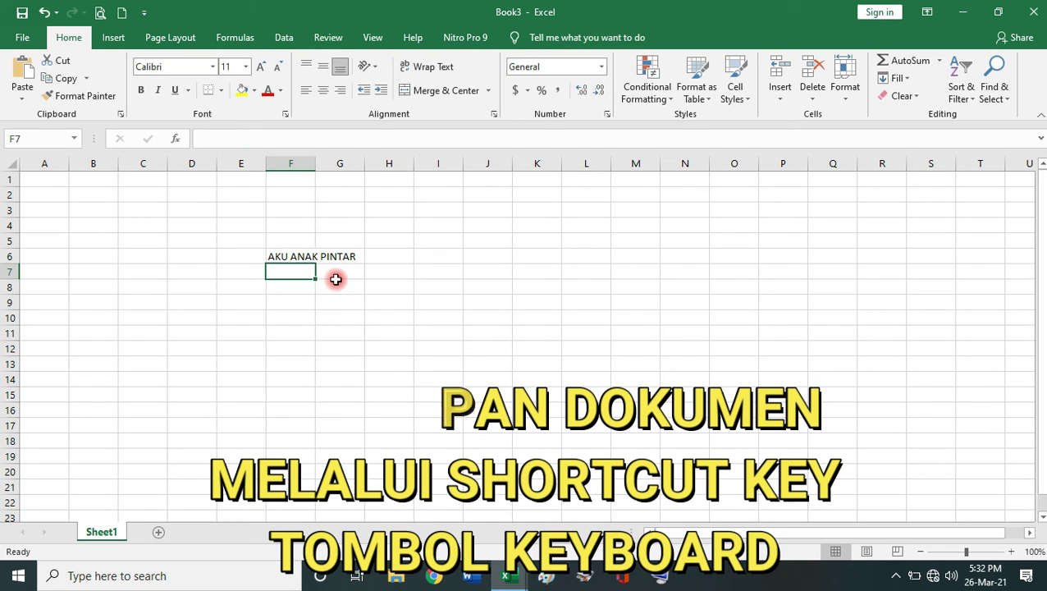
{"action": "left_click", "coordinate": [295, 253]}
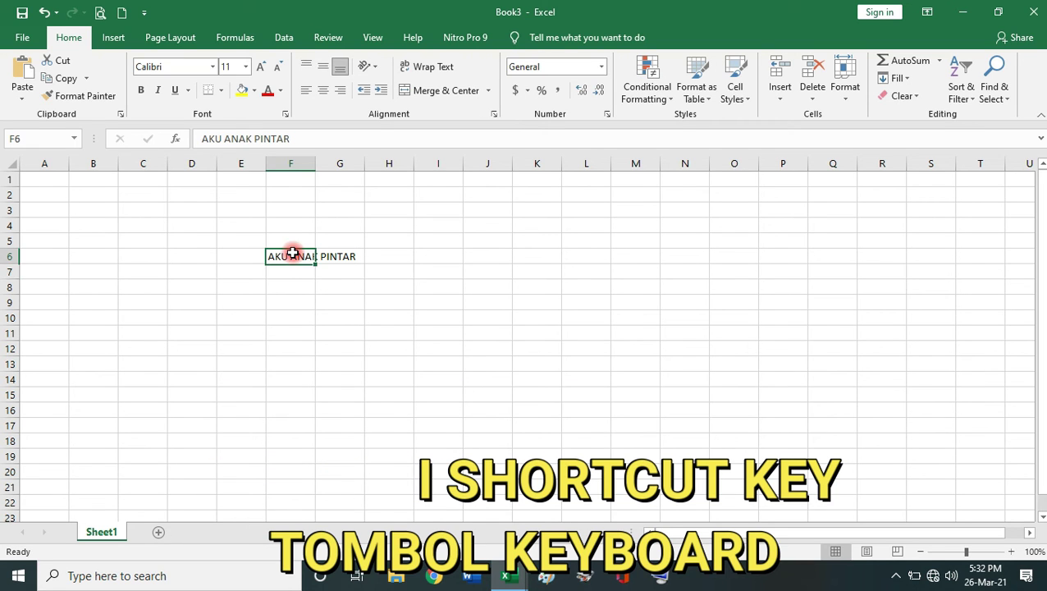
Step: Open the On-Screen Keyboard and move it below the text in row 6 of the sheet
{"action": "left_click", "coordinate": [659, 574]}
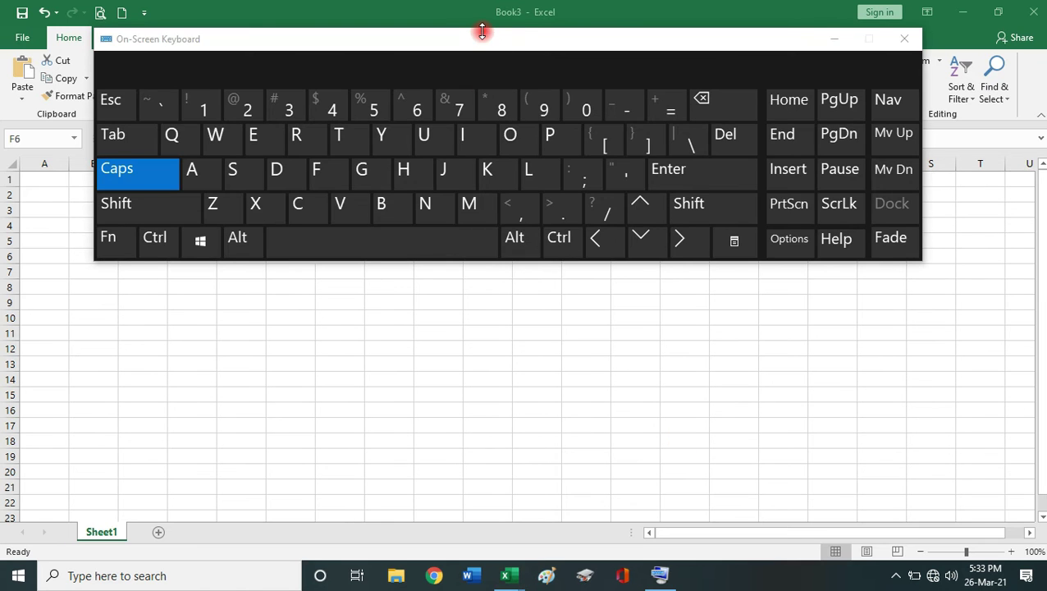
{"action": "left_click_drag", "start_coordinate": [462, 38], "coordinate": [469, 301]}
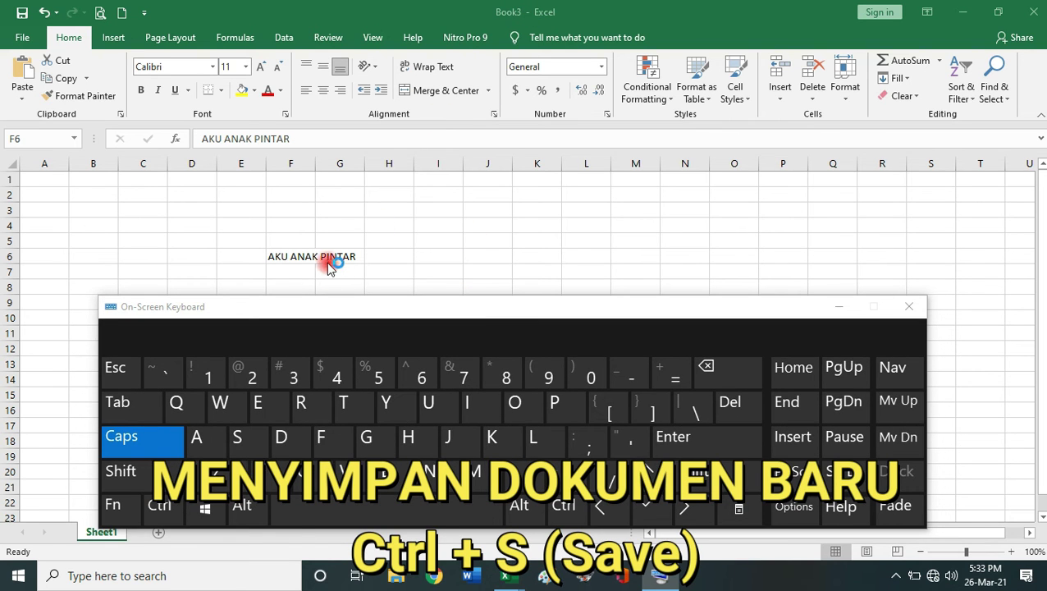
Step: Reposition the On-Screen Keyboard, open the Save As page for the new workbook with the save shortcut, and minimise the keyboard
{"action": "left_click_drag", "start_coordinate": [339, 305], "coordinate": [362, 249]}
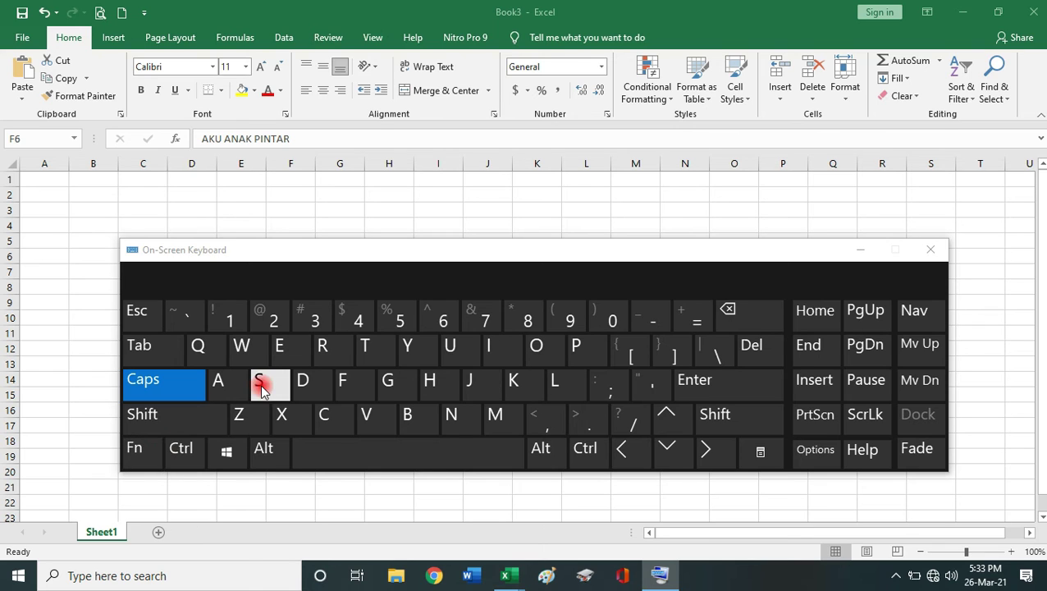
{"action": "left_click", "coordinate": [179, 451]}
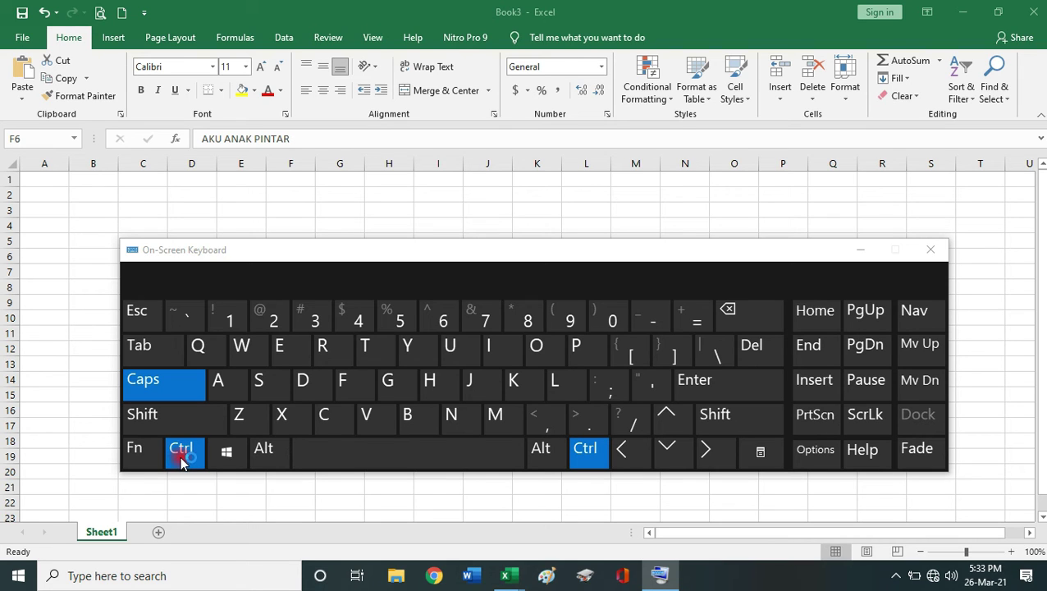
{"action": "left_click", "coordinate": [276, 386]}
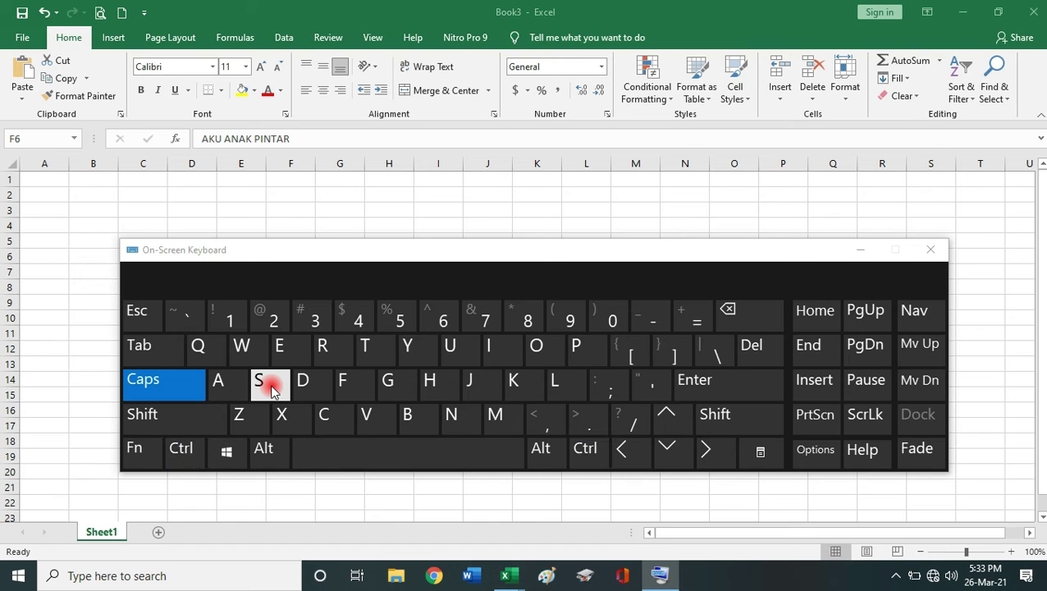
{"action": "left_click", "coordinate": [178, 452]}
{"action": "left_click", "coordinate": [273, 379]}
{"action": "left_click", "coordinate": [323, 219]}
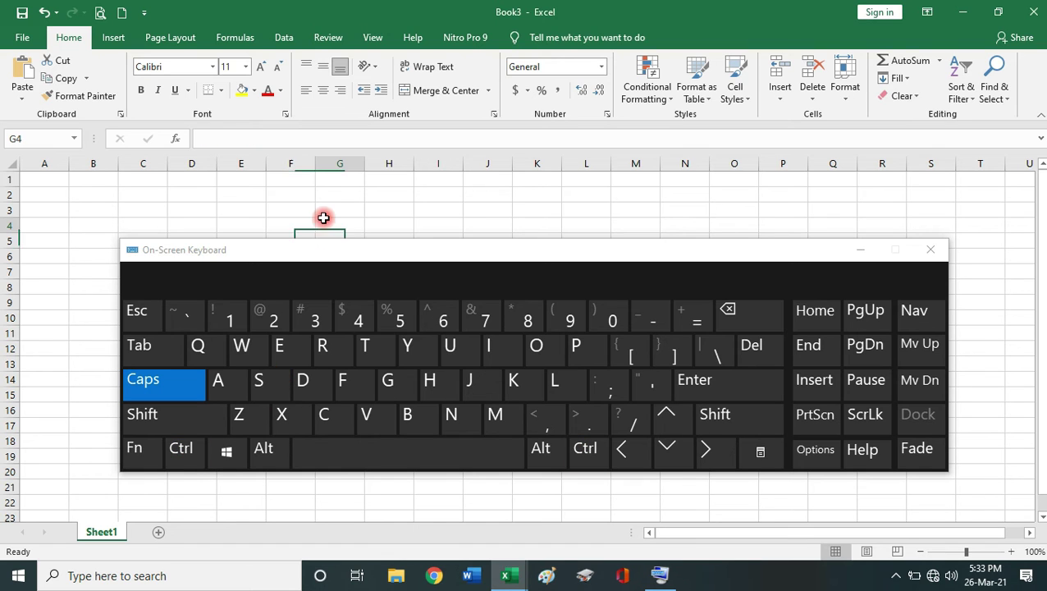
{"action": "left_click", "coordinate": [177, 451]}
{"action": "key", "text": "ctrl+s"}
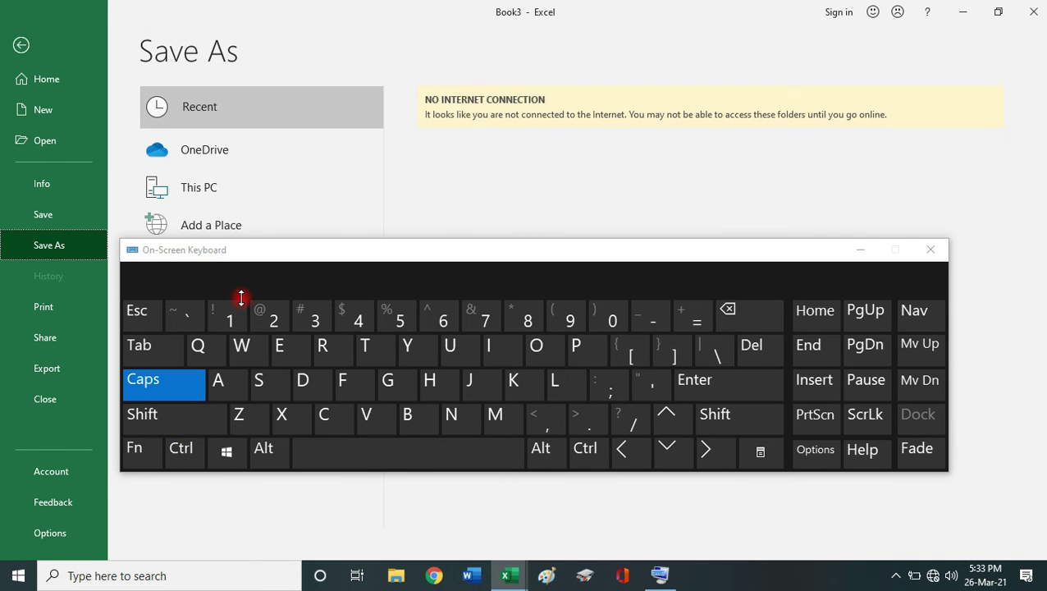
{"action": "left_click", "coordinate": [859, 247]}
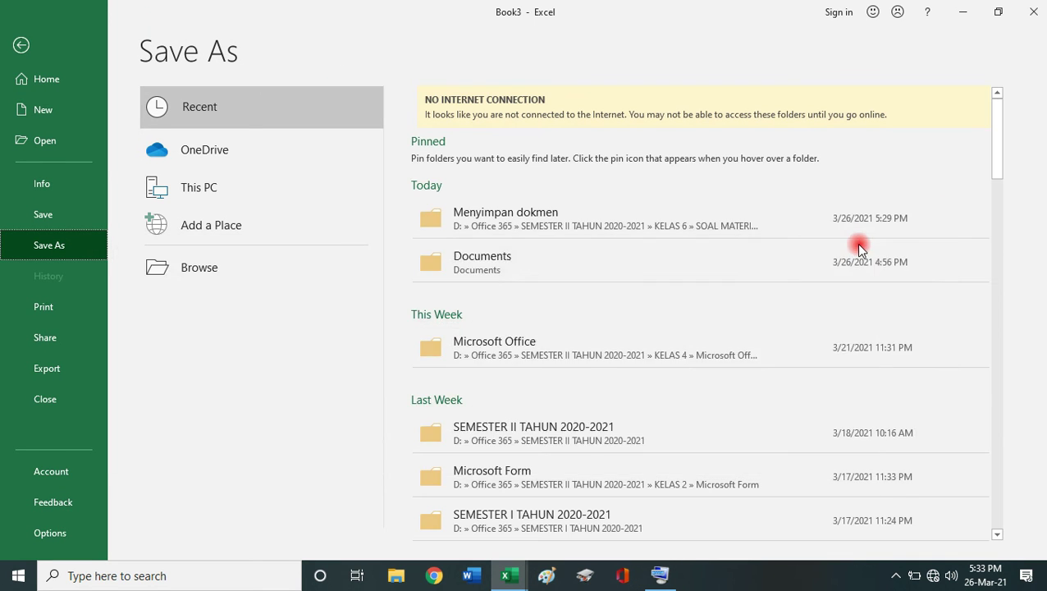
Step: Browse for a save location and open the folder Office 365 > SEMESTER II TAHUN 2020-2021 on Local Disk (D:)
{"action": "left_click", "coordinate": [158, 261]}
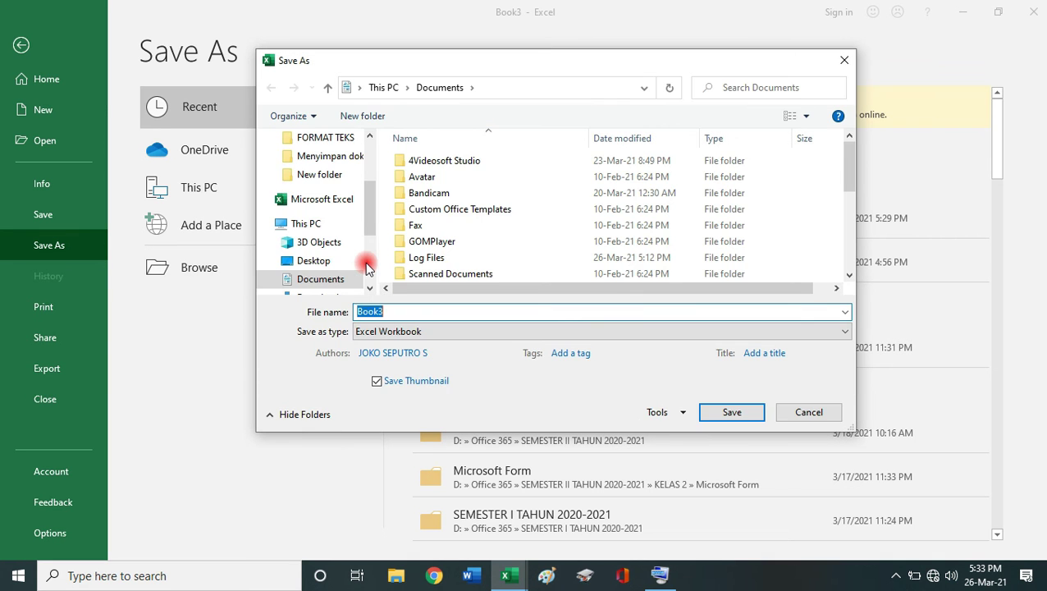
{"action": "scroll", "coordinate": [370, 246], "scroll_direction": "down", "scroll_amount": 3}
{"action": "left_click", "coordinate": [344, 248]}
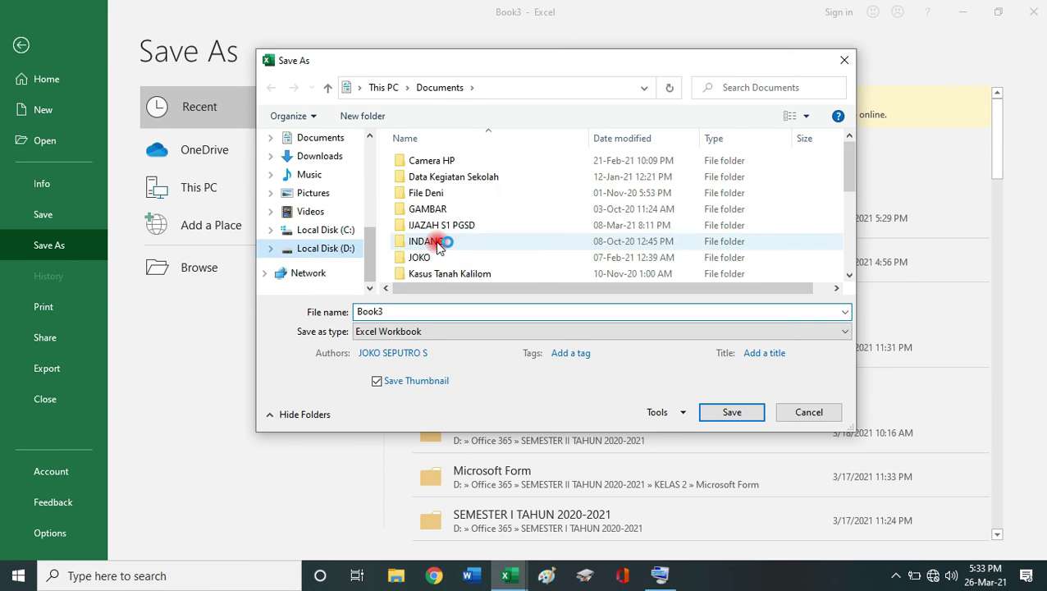
{"action": "scroll", "coordinate": [447, 279], "scroll_direction": "down", "scroll_amount": 1}
{"action": "scroll", "coordinate": [455, 275], "scroll_direction": "down", "scroll_amount": 3}
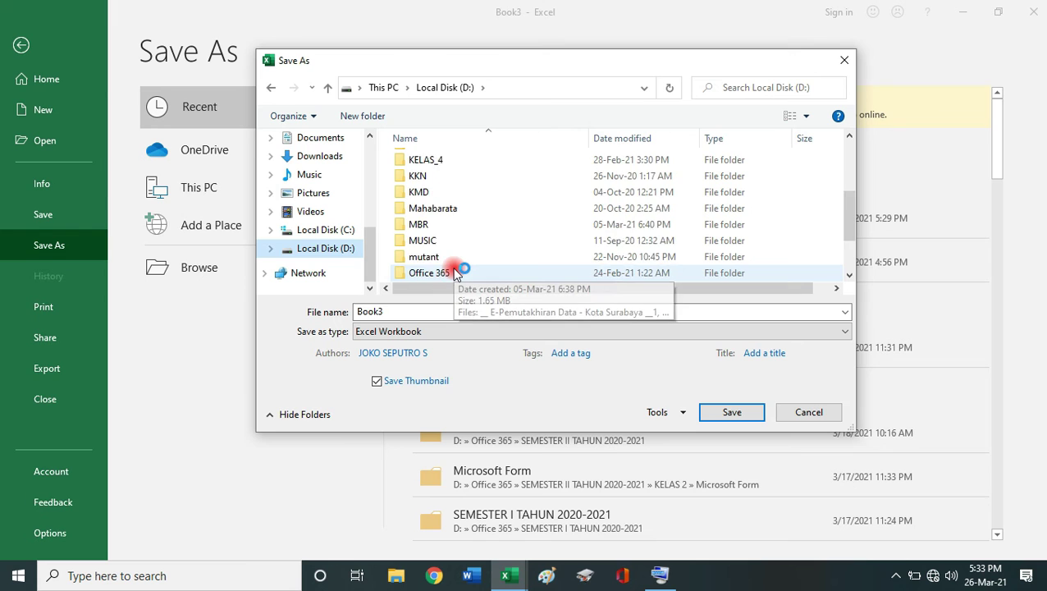
{"action": "left_click", "coordinate": [462, 223]}
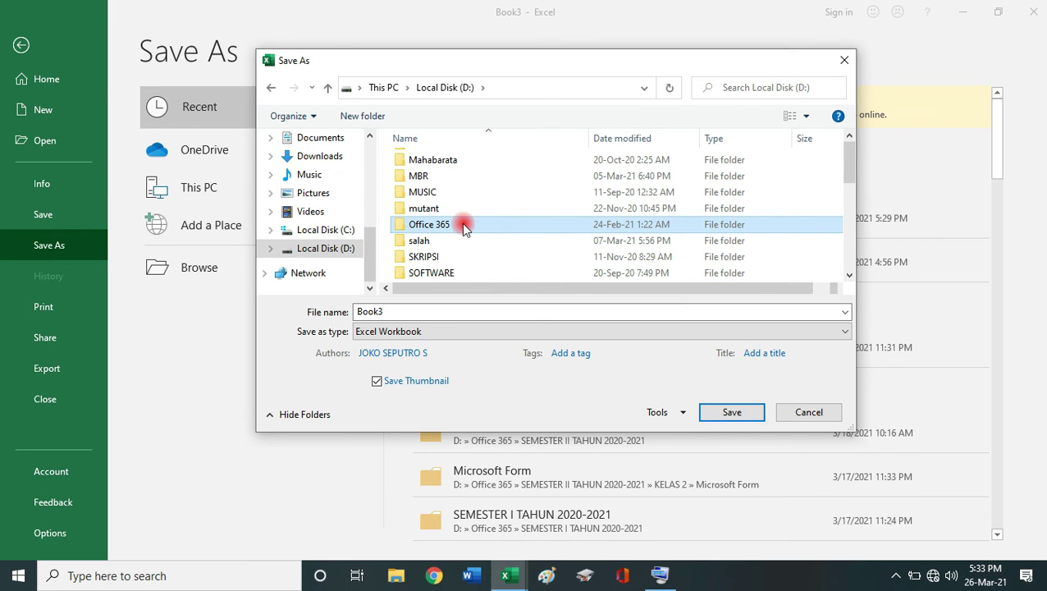
{"action": "double_click", "coordinate": [462, 224]}
{"action": "left_click", "coordinate": [467, 210]}
{"action": "double_click", "coordinate": [469, 210]}
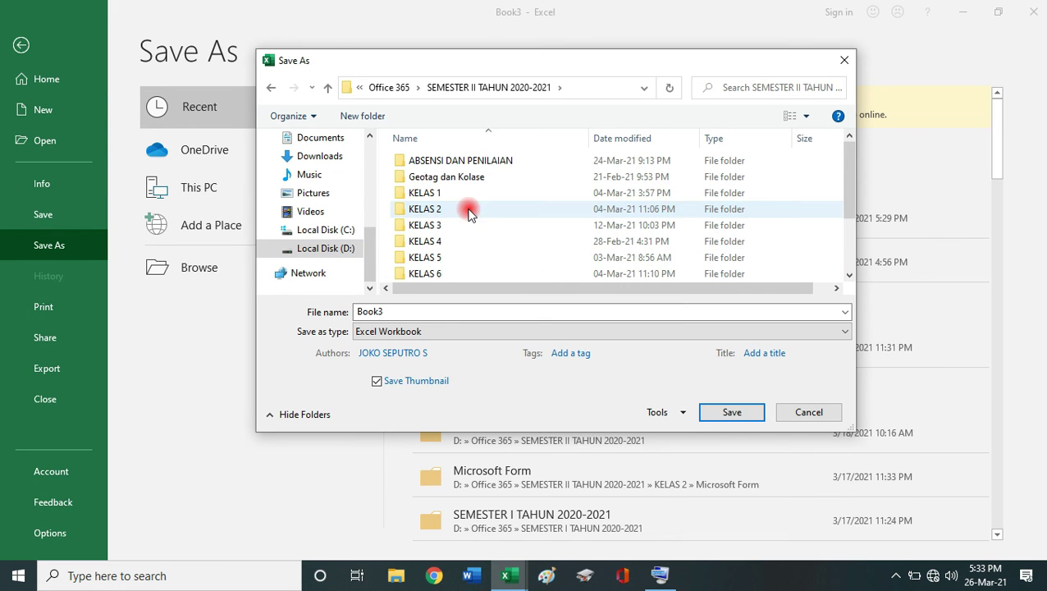
Step: Open the save folder KELAS 6 > SOAL MATERI > BAB II > Menyimpan dokmen
{"action": "left_click", "coordinate": [458, 270]}
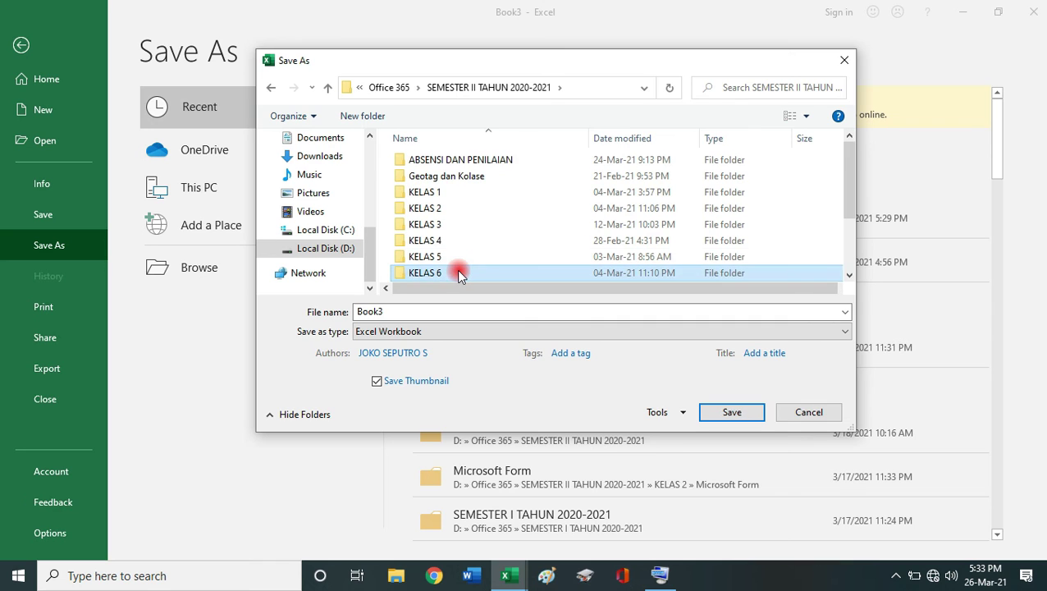
{"action": "double_click", "coordinate": [458, 271]}
{"action": "left_click", "coordinate": [448, 223]}
{"action": "double_click", "coordinate": [448, 223]}
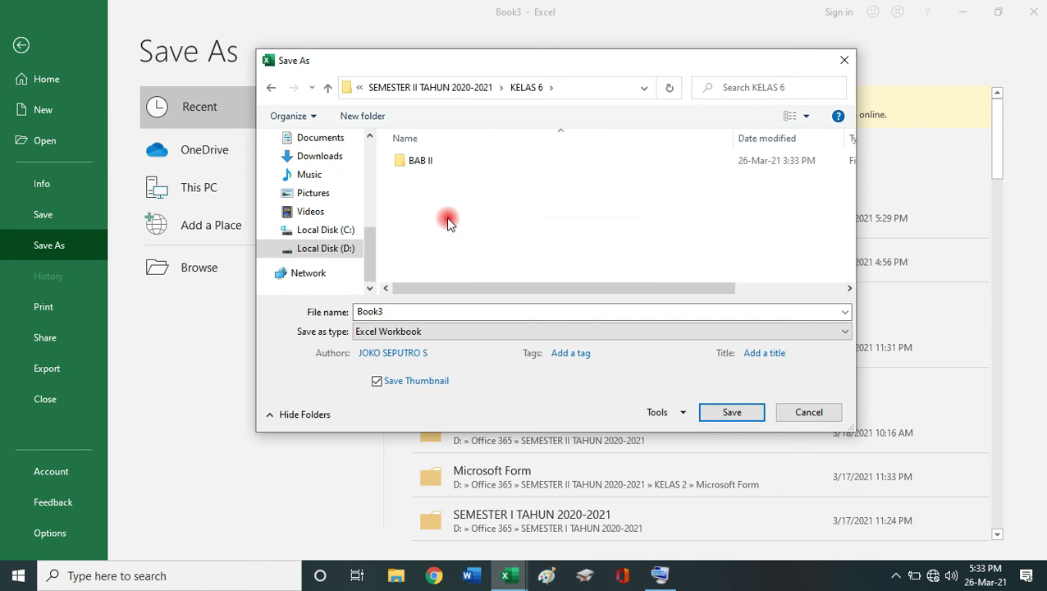
{"action": "left_click", "coordinate": [433, 162]}
{"action": "double_click", "coordinate": [433, 161]}
{"action": "left_click", "coordinate": [430, 164]}
{"action": "double_click", "coordinate": [428, 164]}
Step: Name the file "MENYIMPAN LEWAT SHORTKEY" and save it as an Excel Workbook
{"action": "double_click", "coordinate": [408, 311]}
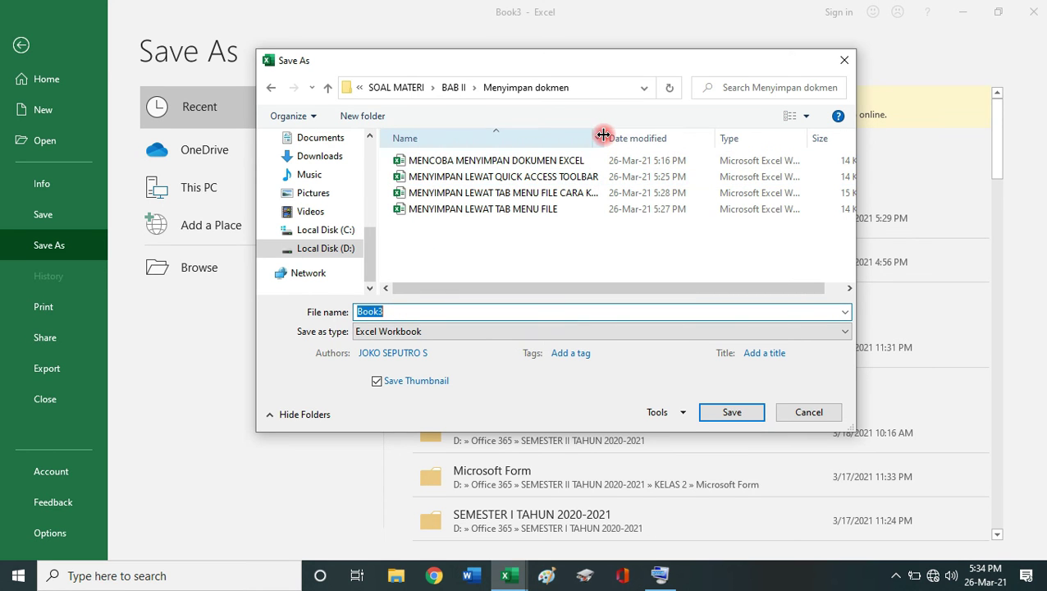
{"action": "left_click_drag", "start_coordinate": [603, 140], "coordinate": [620, 140]}
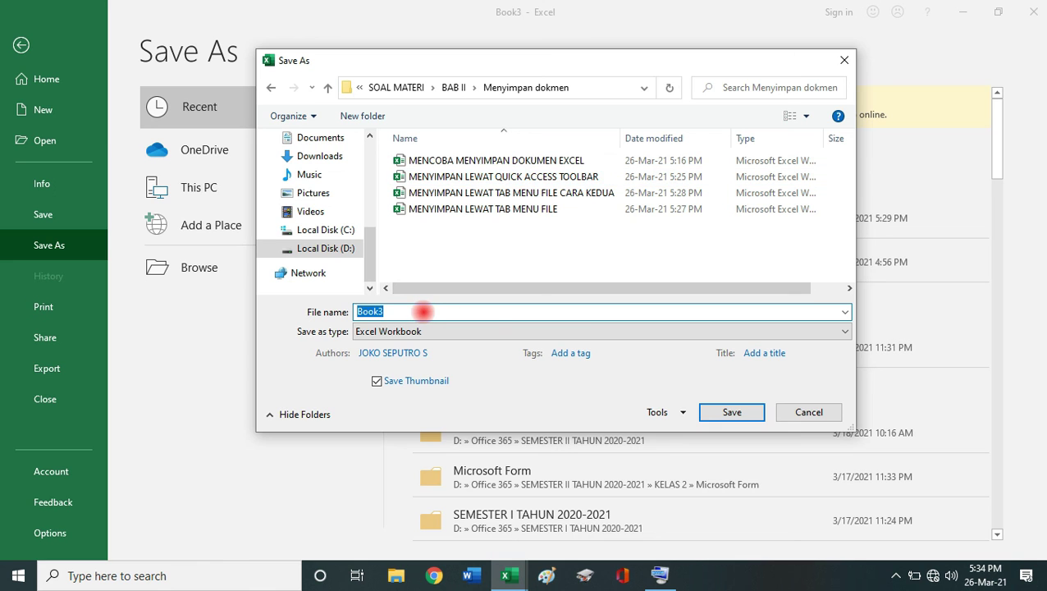
{"action": "type", "text": "MENYIMPAN DOKUMEN"}
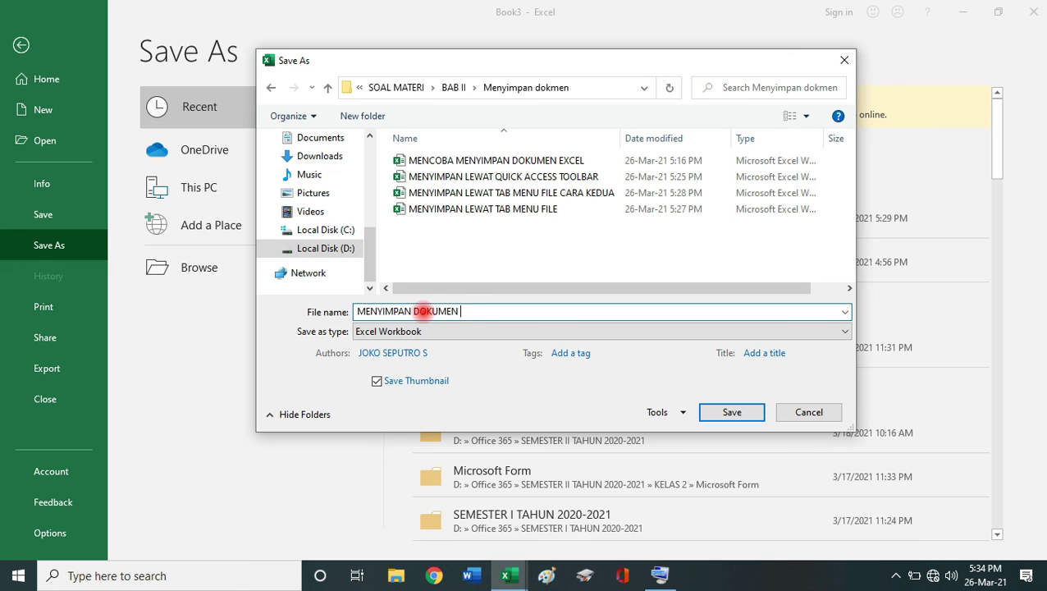
{"action": "key", "text": "BackSpace"}
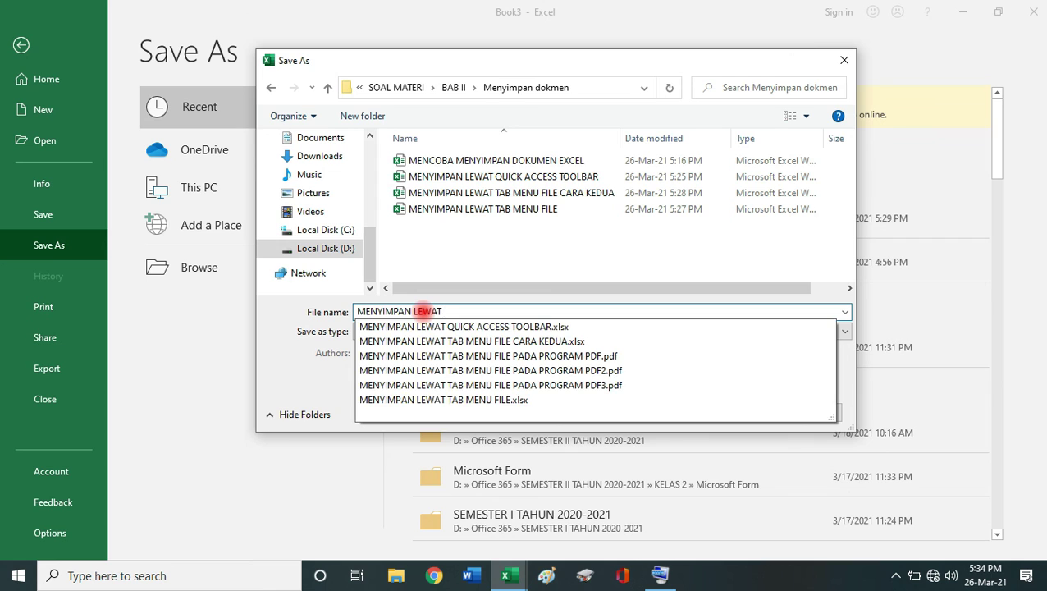
{"action": "type", "text": "SHORTKEY"}
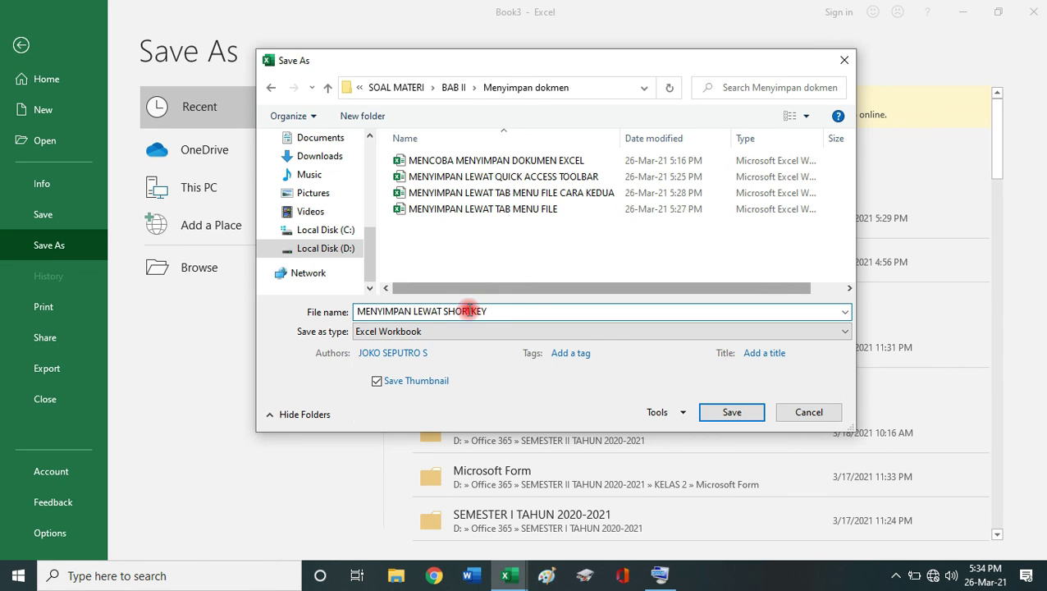
{"action": "left_click", "coordinate": [730, 412]}
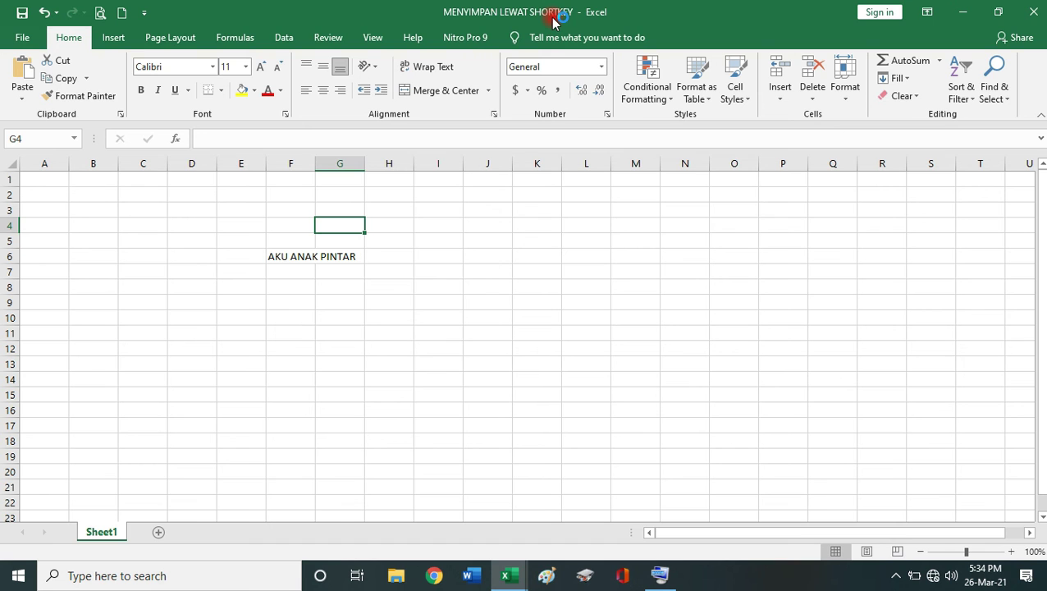
Step: Look at the recent files page, return to the sheet and select cell F6
{"action": "left_click", "coordinate": [20, 40]}
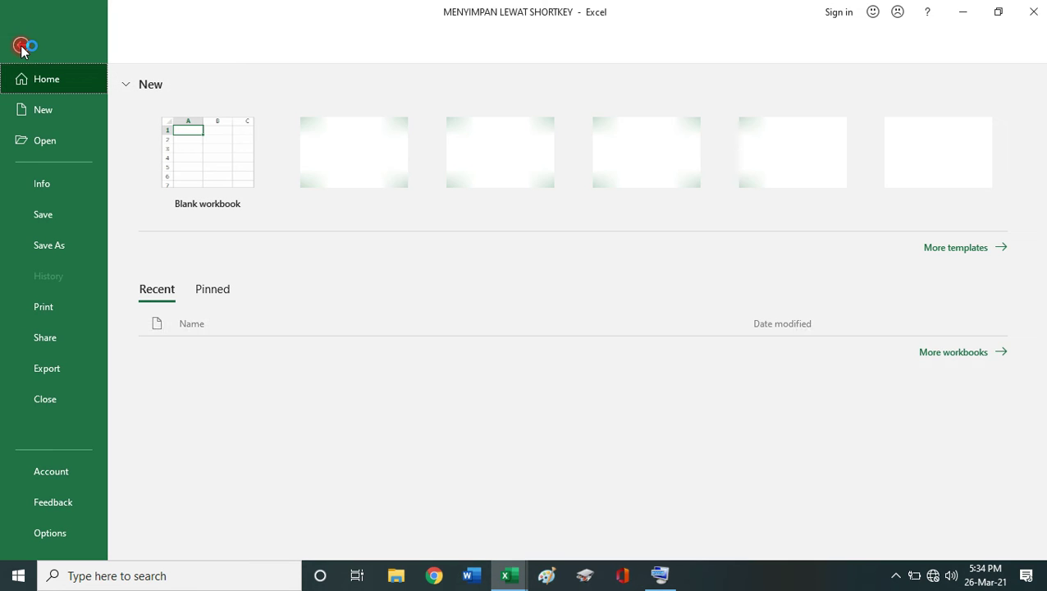
{"action": "left_click", "coordinate": [318, 367]}
{"action": "left_click", "coordinate": [303, 256]}
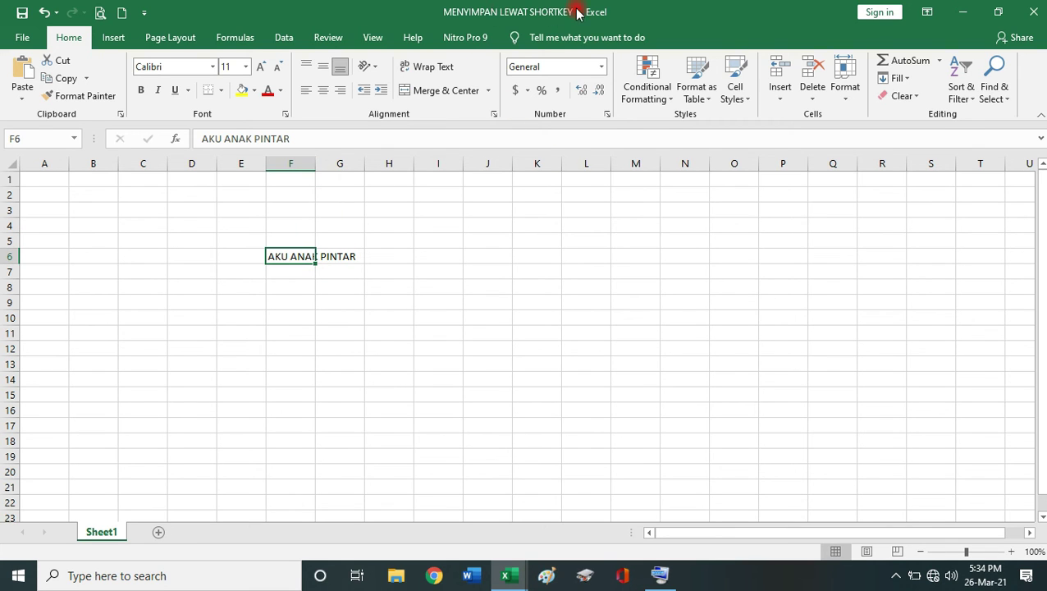
Step: Widen column F to fit the text and fill the text of F6 down to F17
{"action": "left_click_drag", "start_coordinate": [315, 159], "coordinate": [443, 166]}
{"action": "left_click", "coordinate": [325, 267]}
{"action": "left_click", "coordinate": [404, 258]}
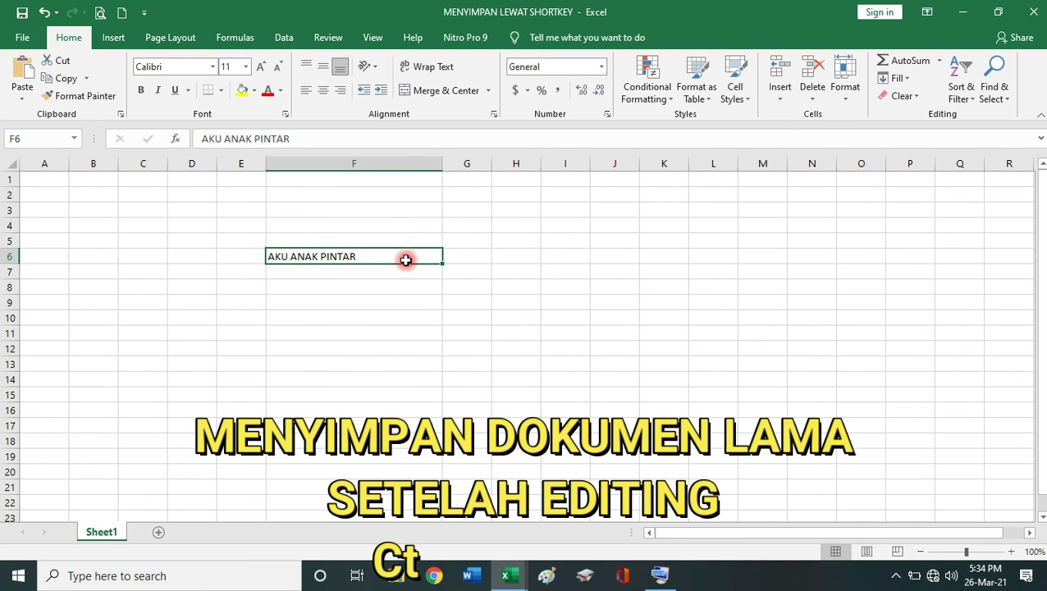
{"action": "left_click_drag", "start_coordinate": [442, 276], "coordinate": [451, 426]}
{"action": "left_click", "coordinate": [498, 309]}
{"action": "left_click", "coordinate": [396, 289]}
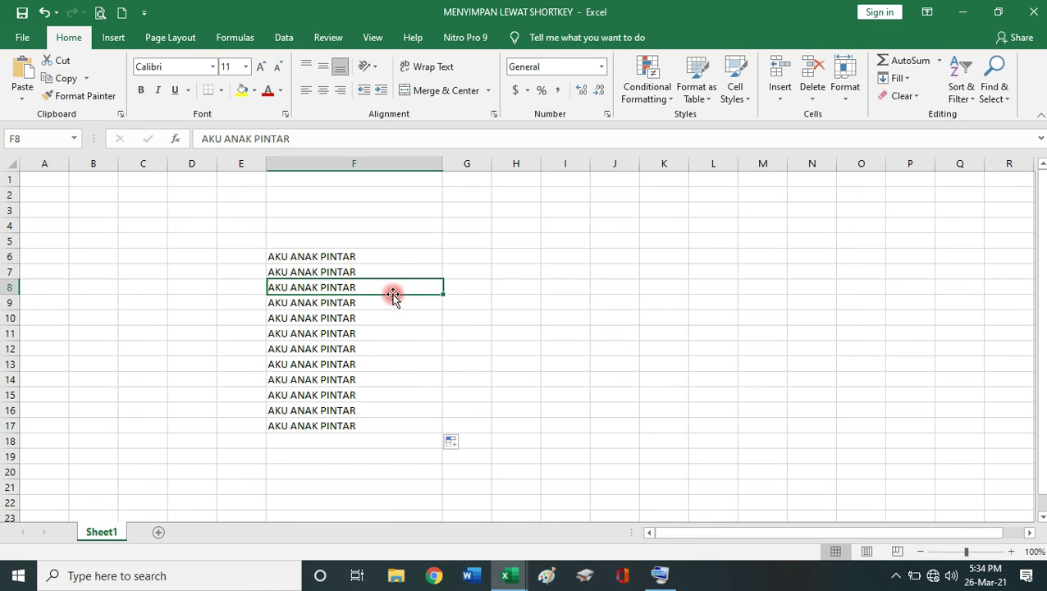
Step: Save the edited workbook with the save shortcut, showing its keys on the On-Screen Keyboard, and minimise the keyboard
{"action": "left_click", "coordinate": [658, 573]}
{"action": "left_click", "coordinate": [182, 448]}
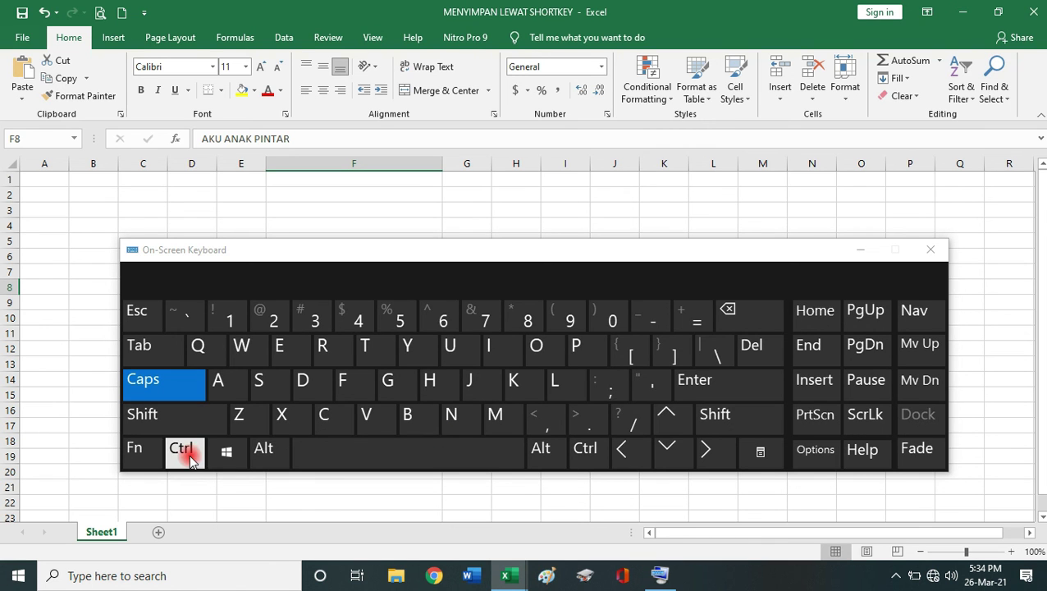
{"action": "left_click", "coordinate": [256, 384]}
{"action": "left_click", "coordinate": [319, 218]}
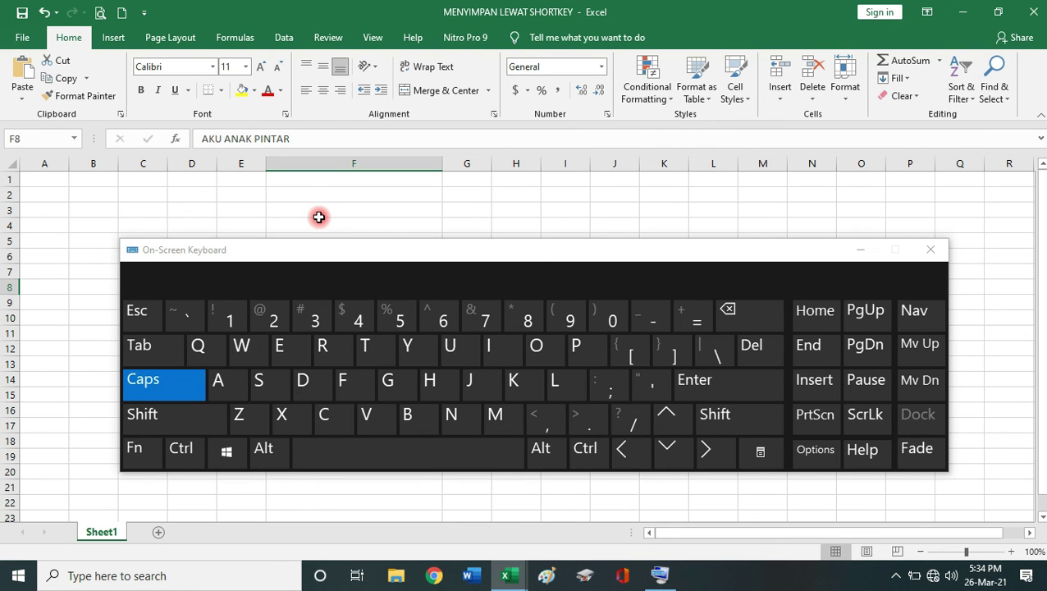
{"action": "key", "text": "ctrl"}
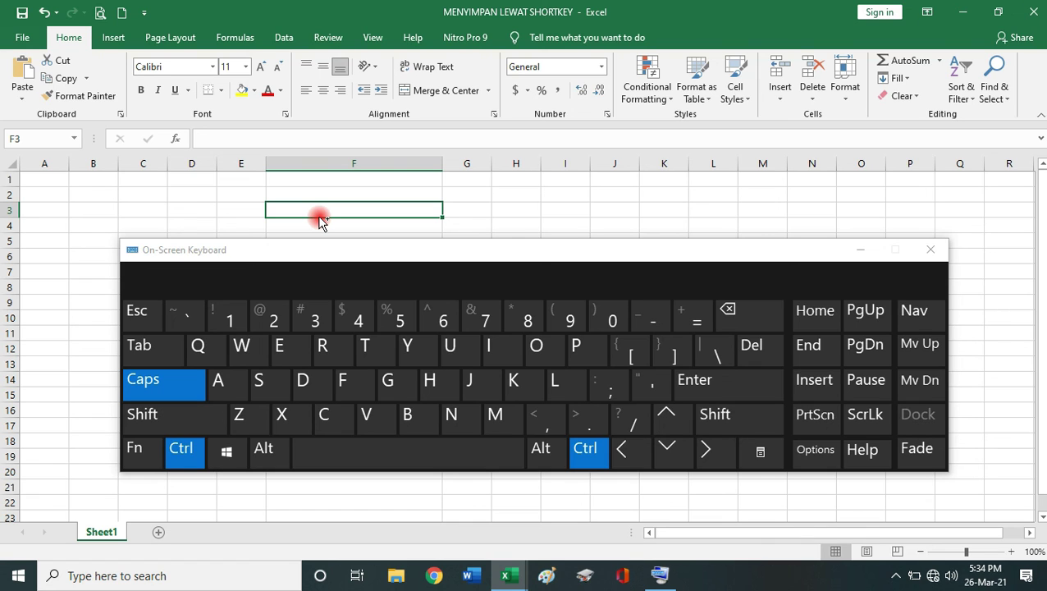
{"action": "key", "text": "ctrl+s"}
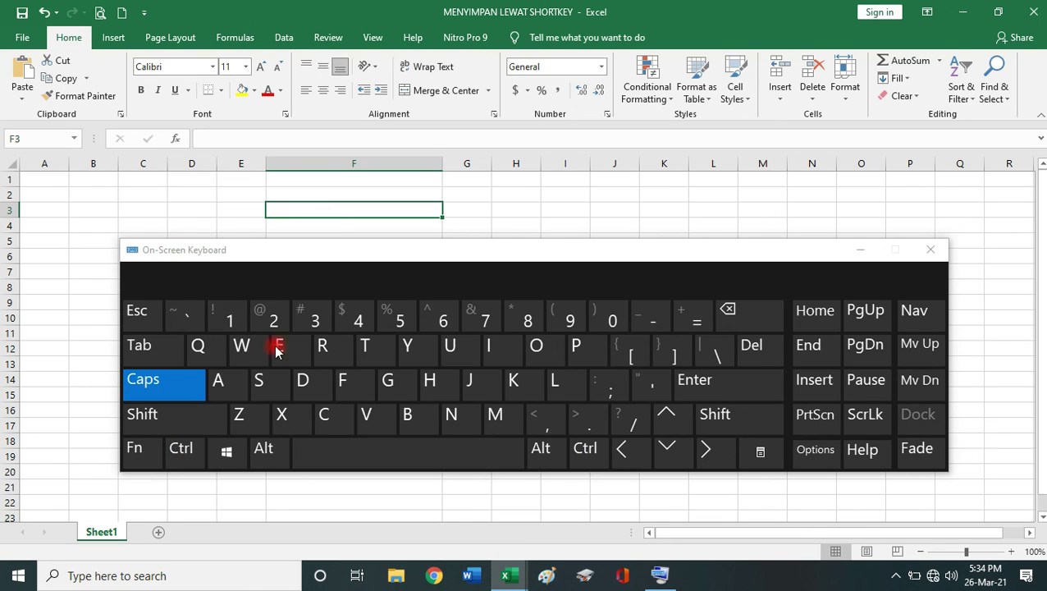
{"action": "left_click", "coordinate": [189, 451]}
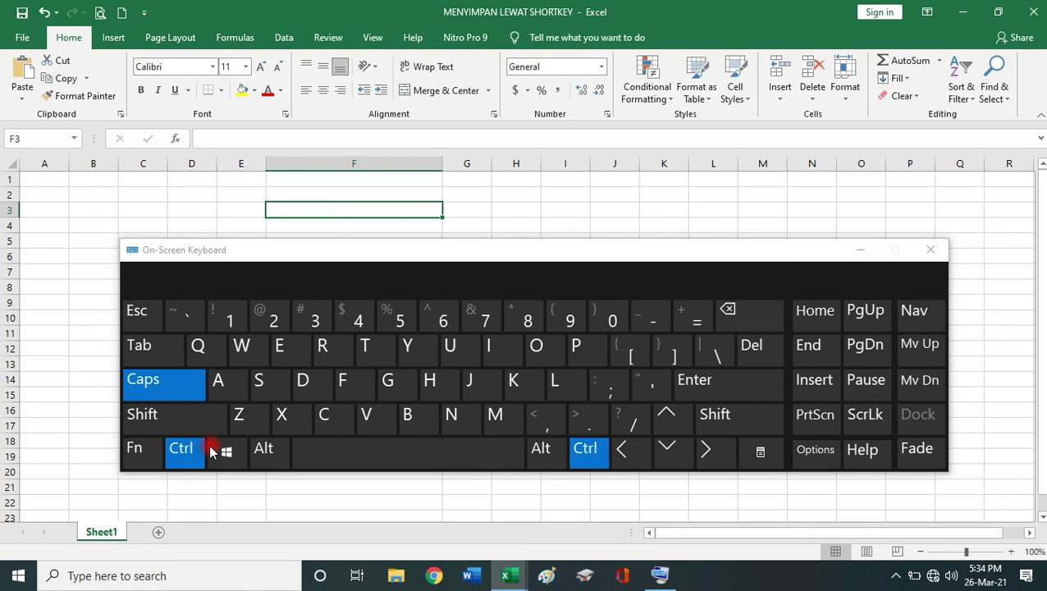
{"action": "left_click", "coordinate": [259, 379]}
{"action": "left_click", "coordinate": [350, 181]}
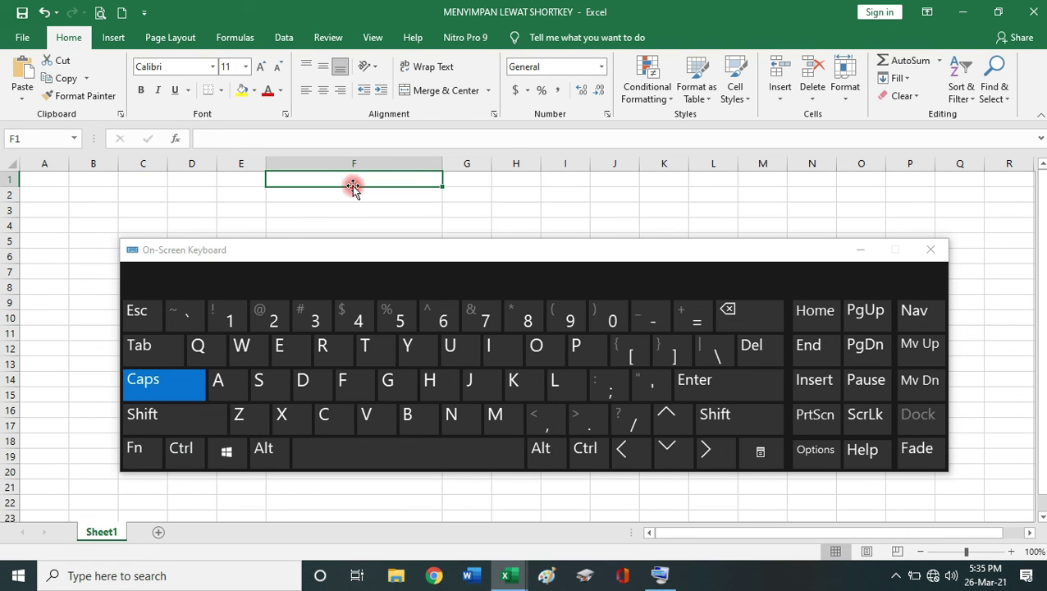
{"action": "left_click", "coordinate": [859, 252]}
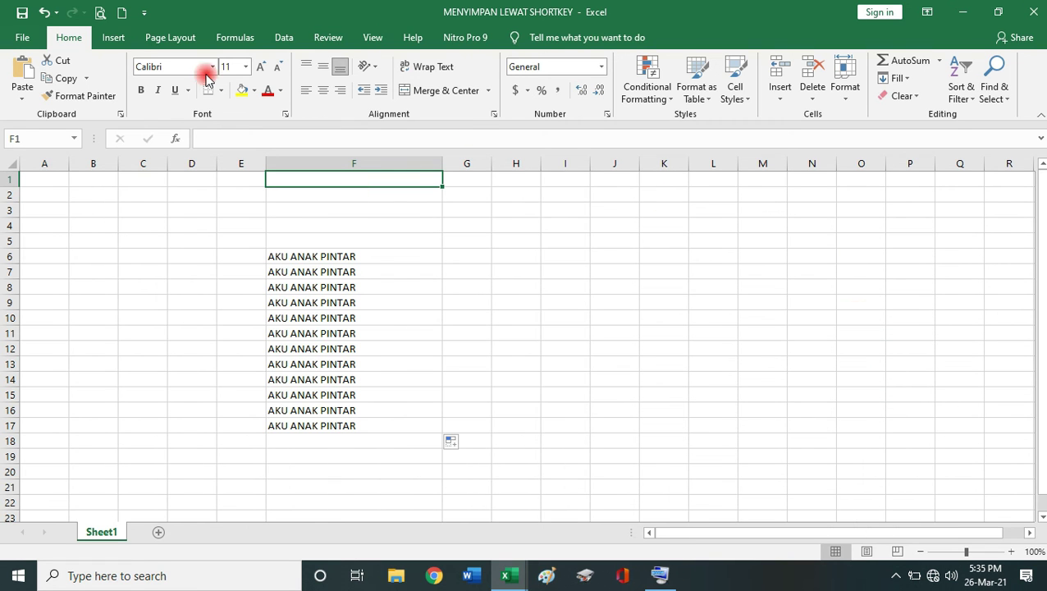
Step: Check the recent files page for the re-saved workbook and return to the filled cells in column F
{"action": "left_click", "coordinate": [19, 38]}
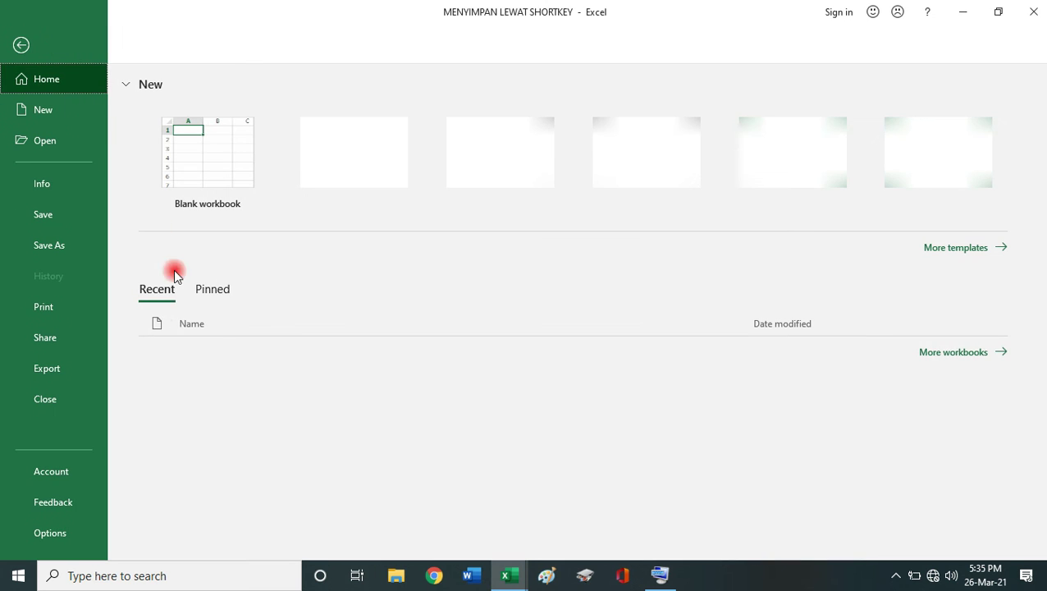
{"action": "left_click", "coordinate": [315, 365]}
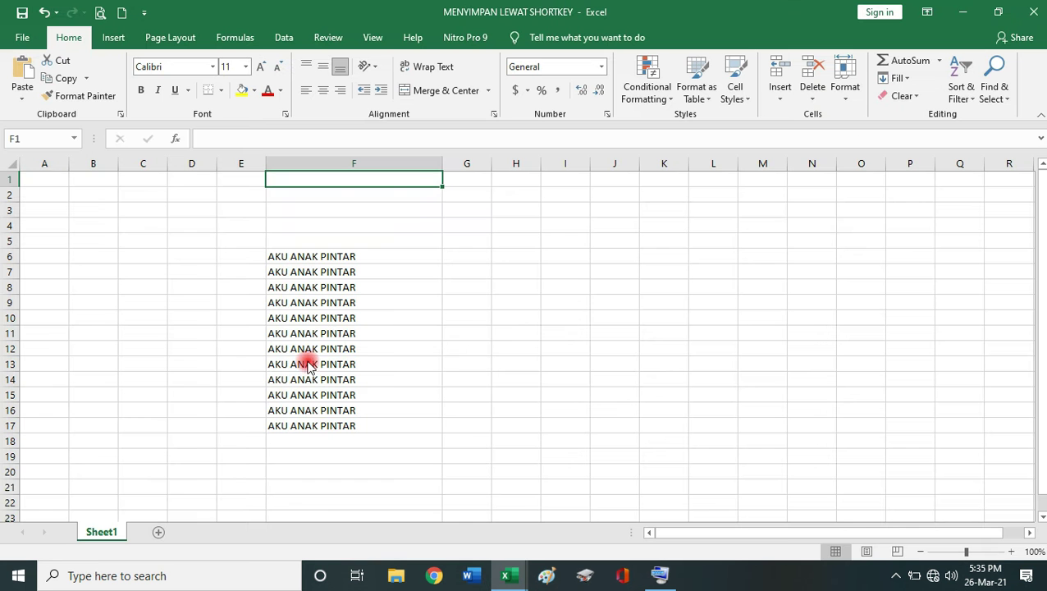
{"action": "left_click", "coordinate": [315, 271]}
{"action": "left_click", "coordinate": [348, 350]}
{"action": "left_click", "coordinate": [391, 306]}
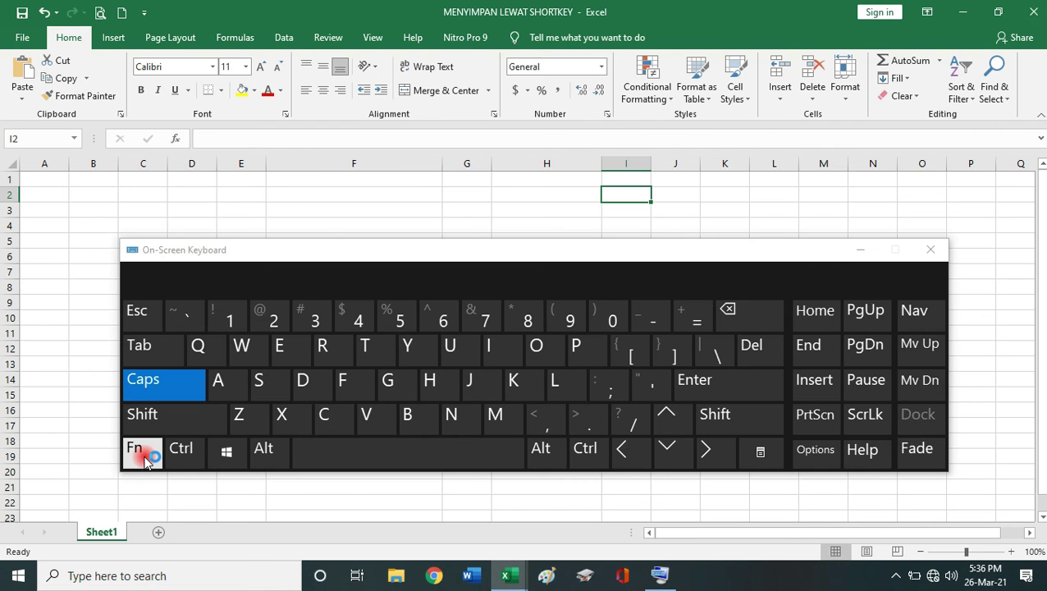
Step: Show the function keys on the On-Screen Keyboard and open the Save As dialog with the function-key shortcut
{"action": "left_click", "coordinate": [144, 456]}
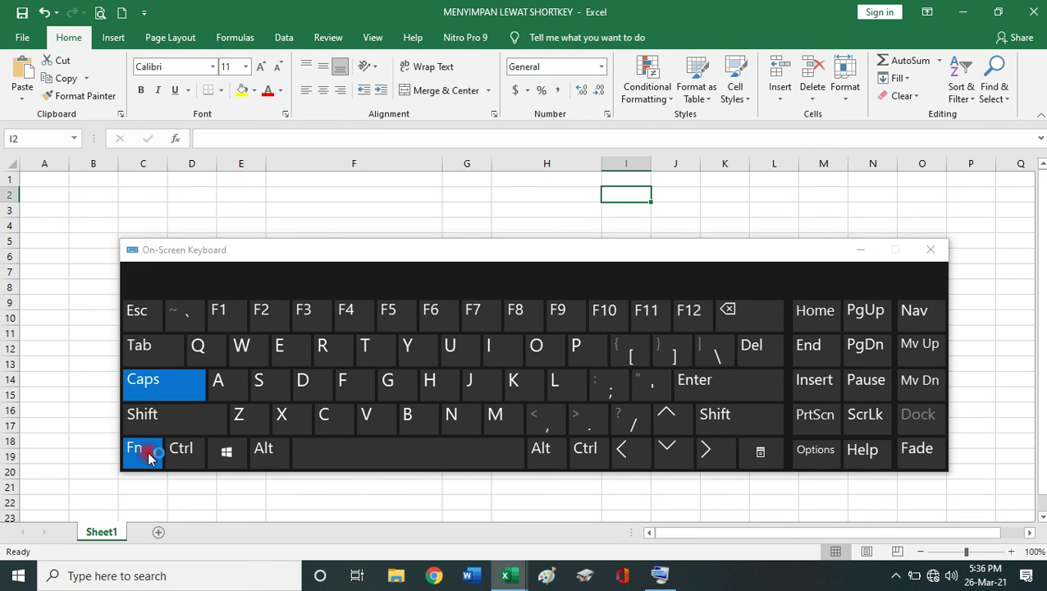
{"action": "left_click", "coordinate": [691, 320]}
{"action": "left_click", "coordinate": [692, 320]}
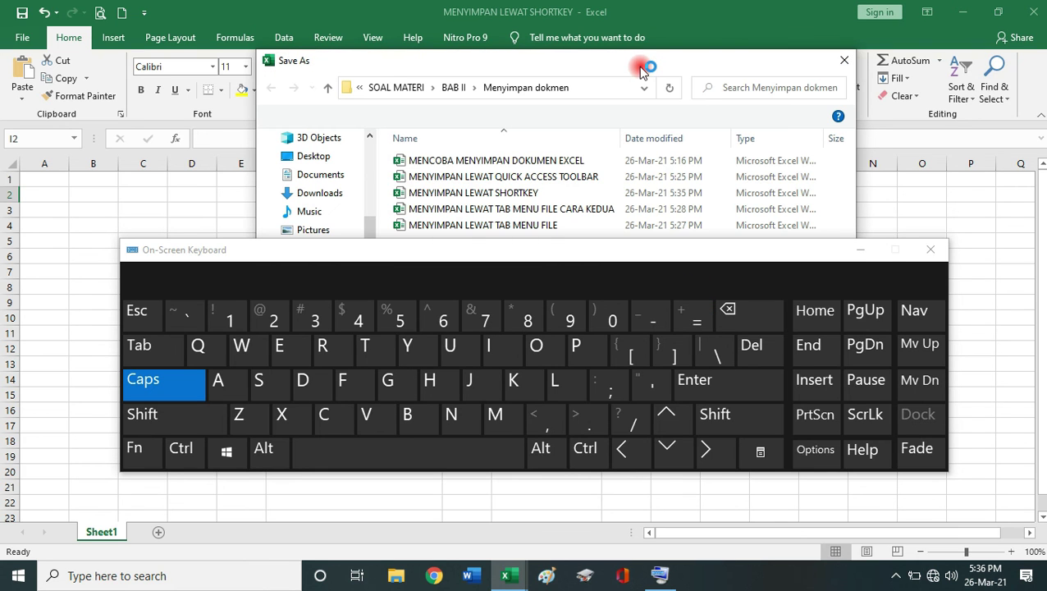
Step: Minimise the On-Screen Keyboard and save the workbook as a separate copy named MENYIMPAN LEWAT SHORTKEY F12
{"action": "left_click", "coordinate": [862, 249]}
{"action": "left_click", "coordinate": [508, 310]}
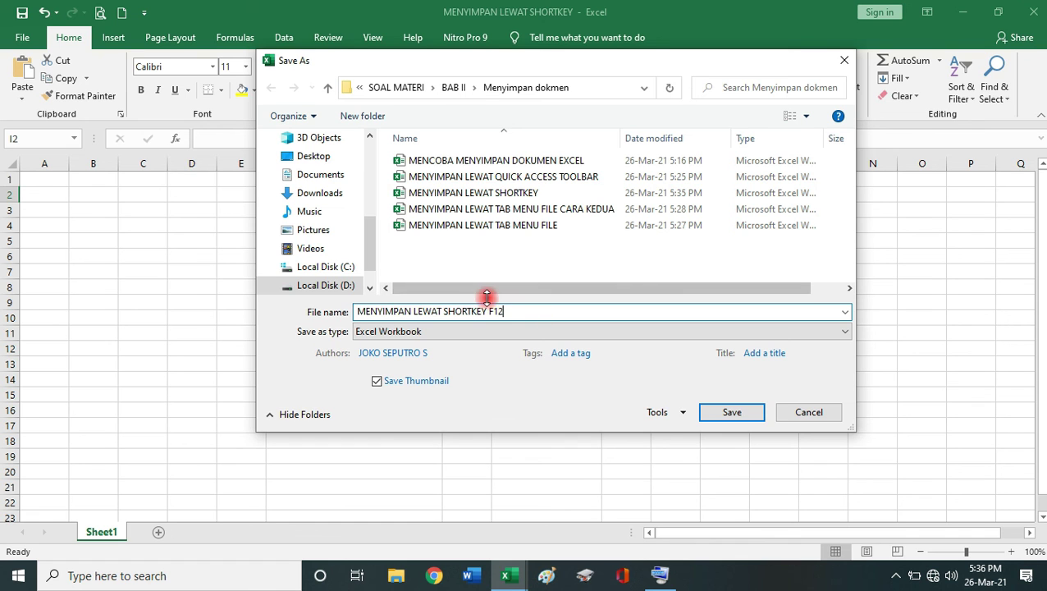
{"action": "left_click", "coordinate": [712, 412]}
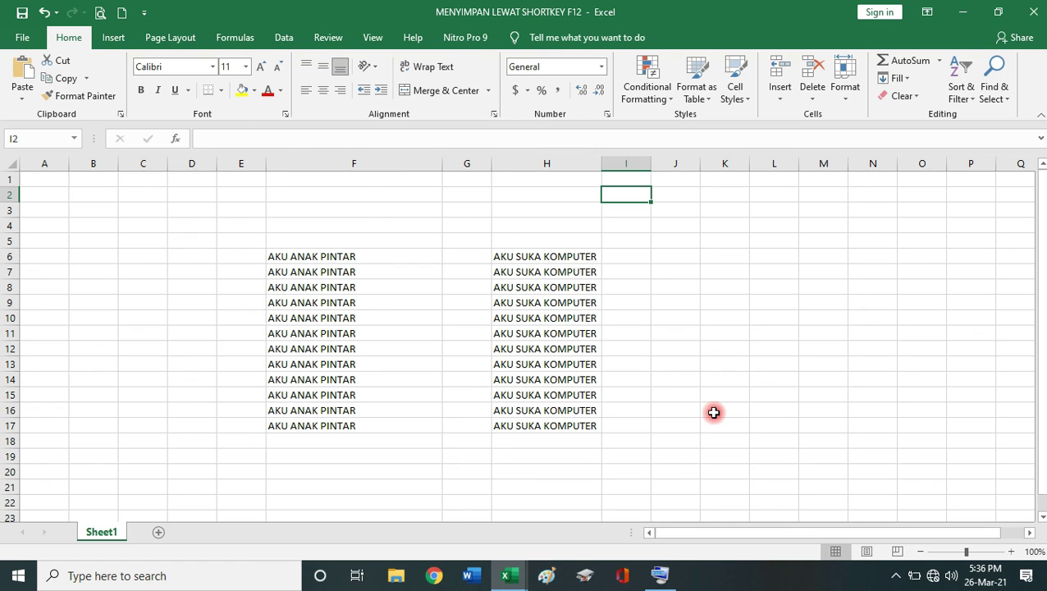
{"action": "left_click", "coordinate": [712, 411]}
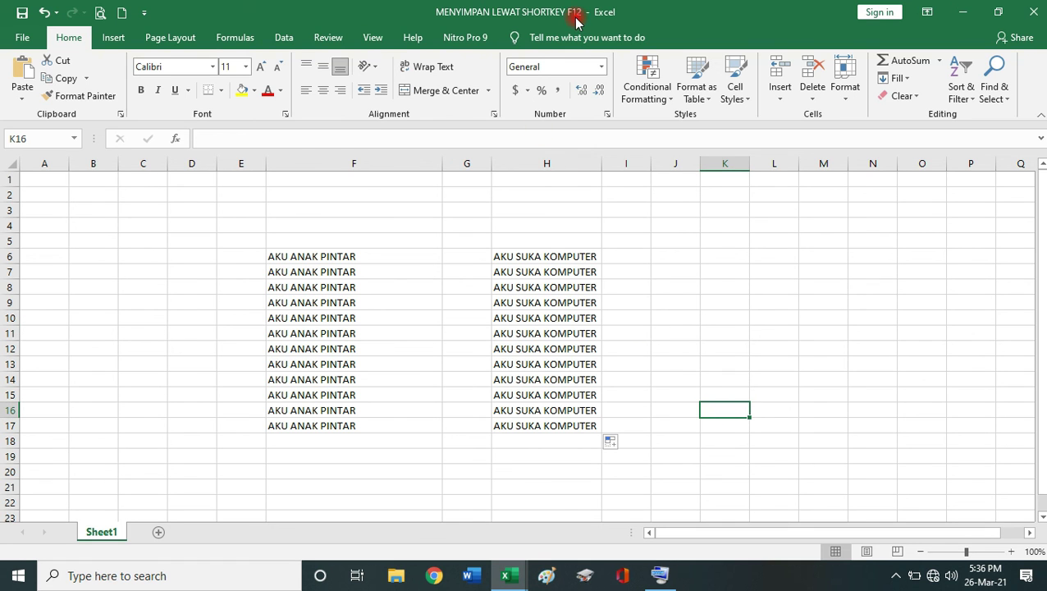
Step: Open the original MENYIMPAN LEWAT SHORTKEY workbook from the recent files and check its text in column F
{"action": "left_click", "coordinate": [25, 37]}
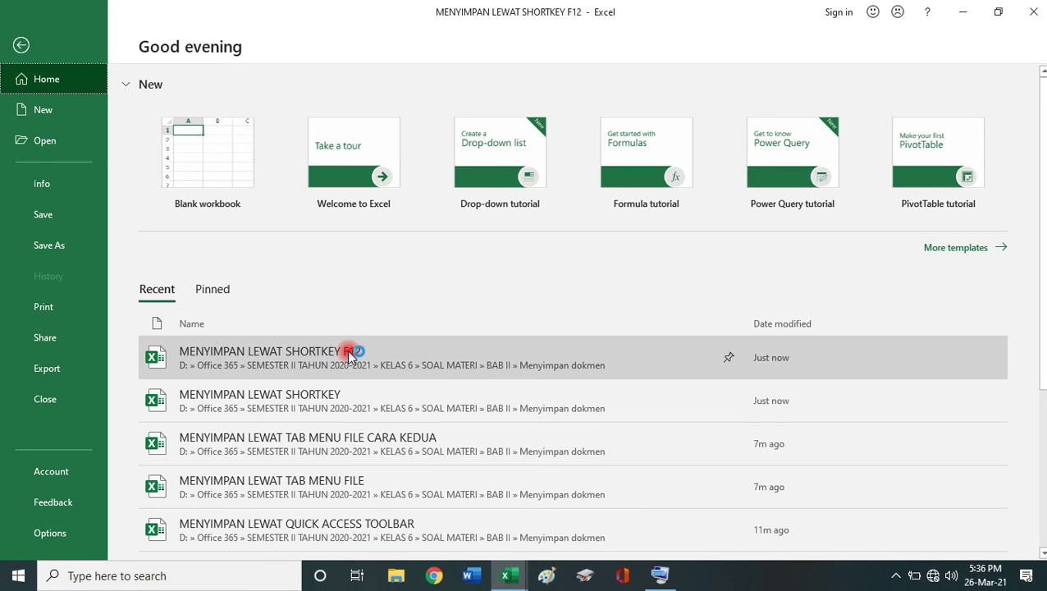
{"action": "left_click", "coordinate": [306, 397]}
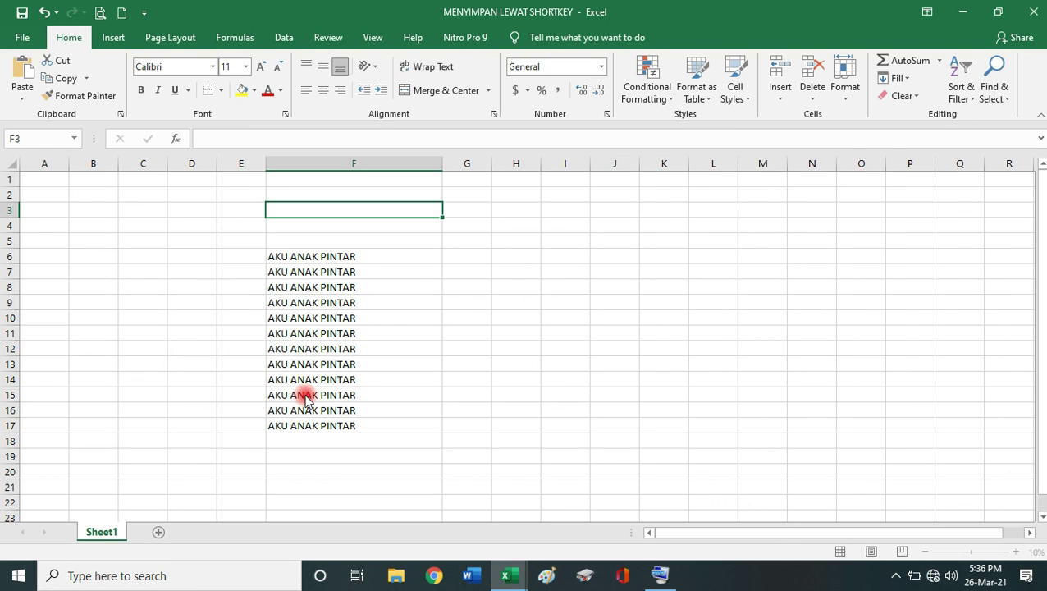
{"action": "left_click", "coordinate": [345, 271]}
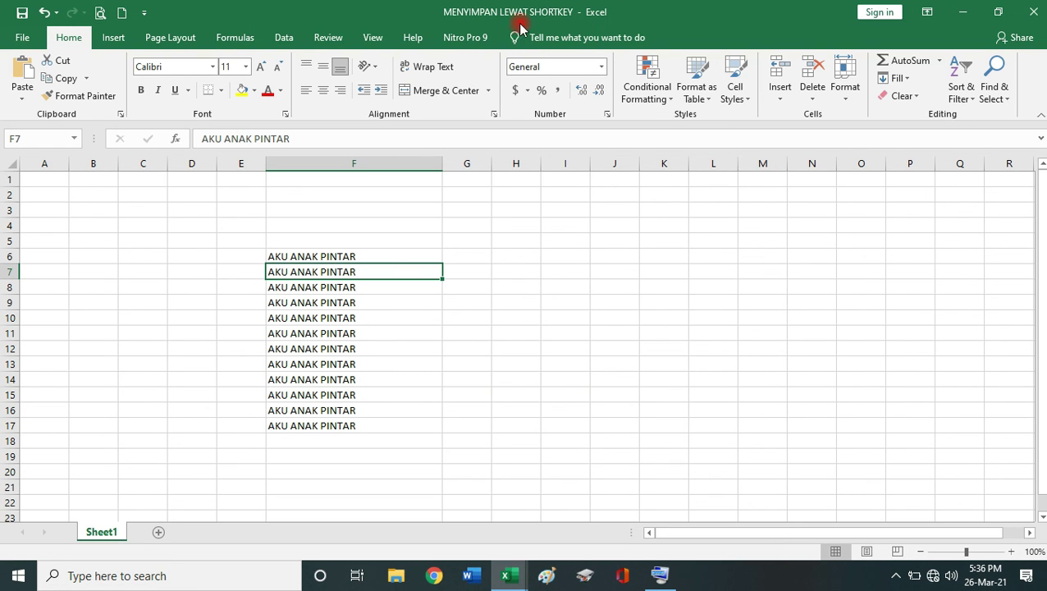
Step: Return to MENYIMPAN LEWAT SHORTKEY F12 from the recent files and check its text in column H
{"action": "left_click", "coordinate": [16, 37]}
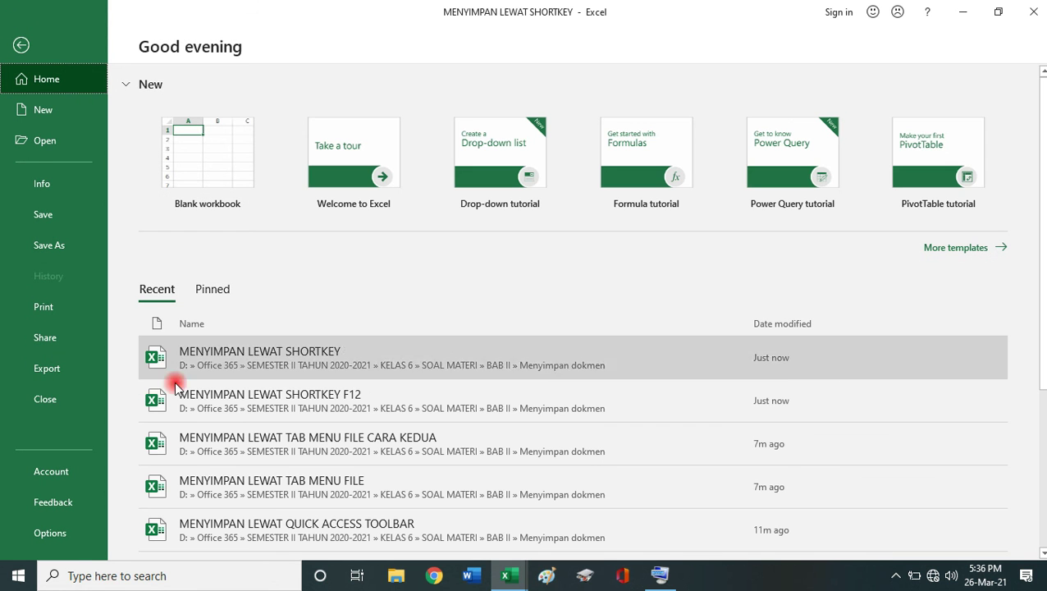
{"action": "left_click", "coordinate": [283, 397]}
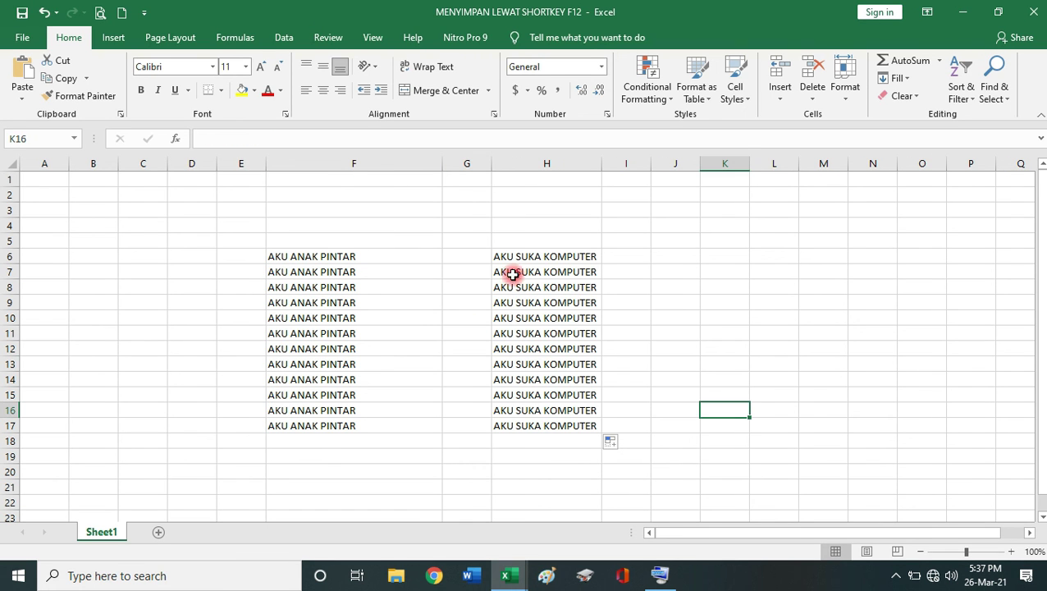
{"action": "left_click", "coordinate": [511, 256]}
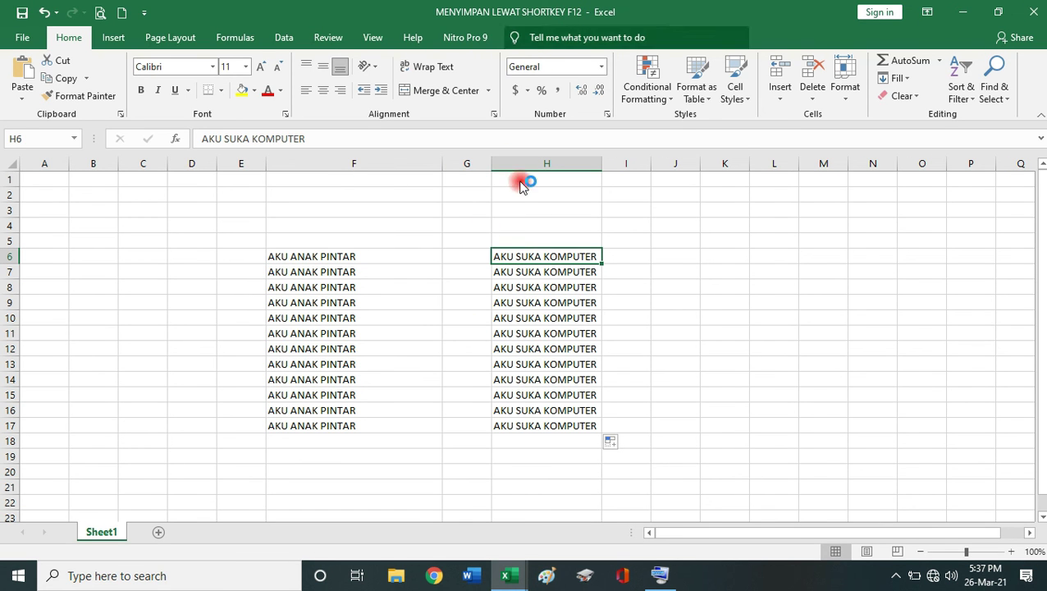